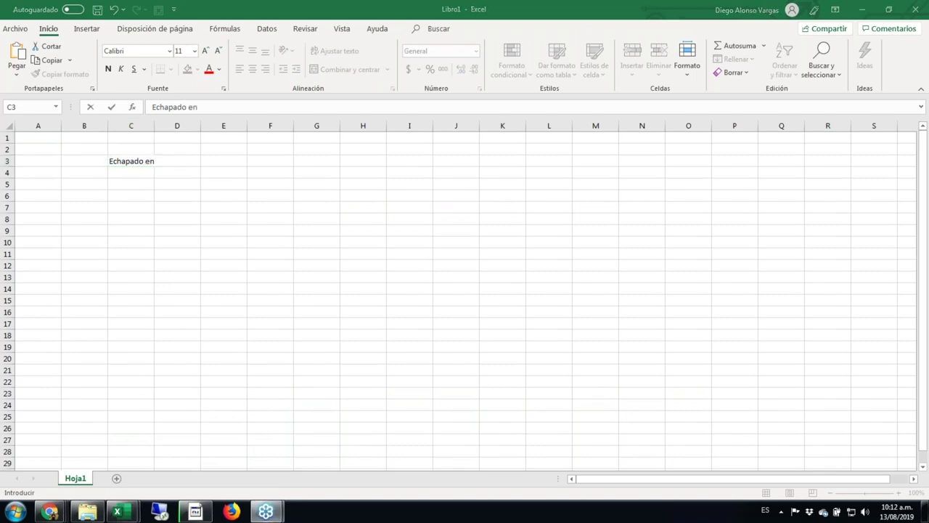
# - Complete the title in cell C3 as "Echapado en tamo"
pyautogui.write('tamo')
pyautogui.press('Return')
pyautogui.press('Return')
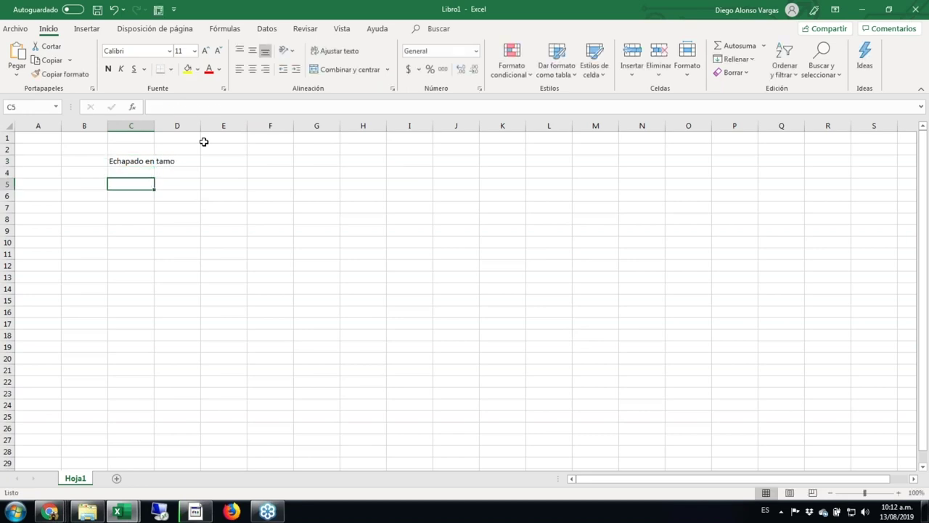
# - Enter the table headers INSUMO, PRECIO, RINDE and COSTO UNIT. in cells C5 to F5
pyautogui.write('INSUM')
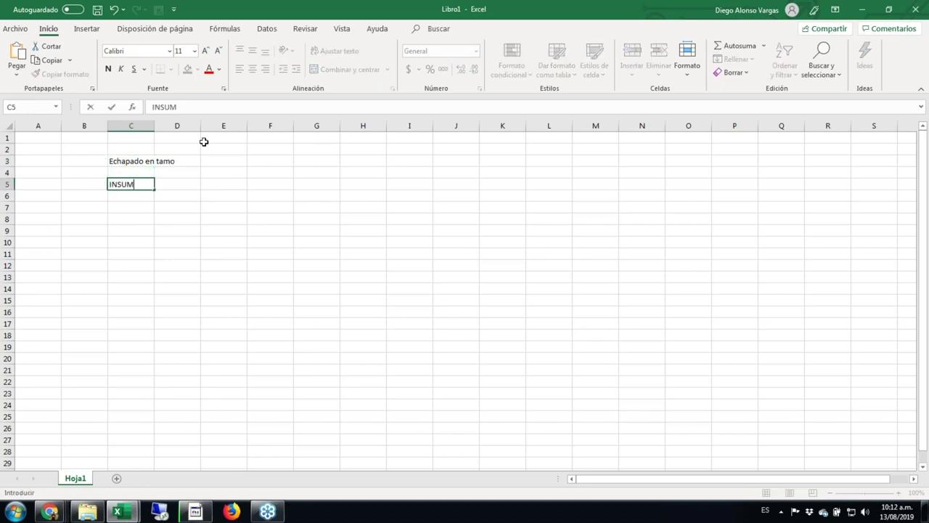
pyautogui.write('O')
pyautogui.press('Tab')
pyautogui.write('PRECIO')
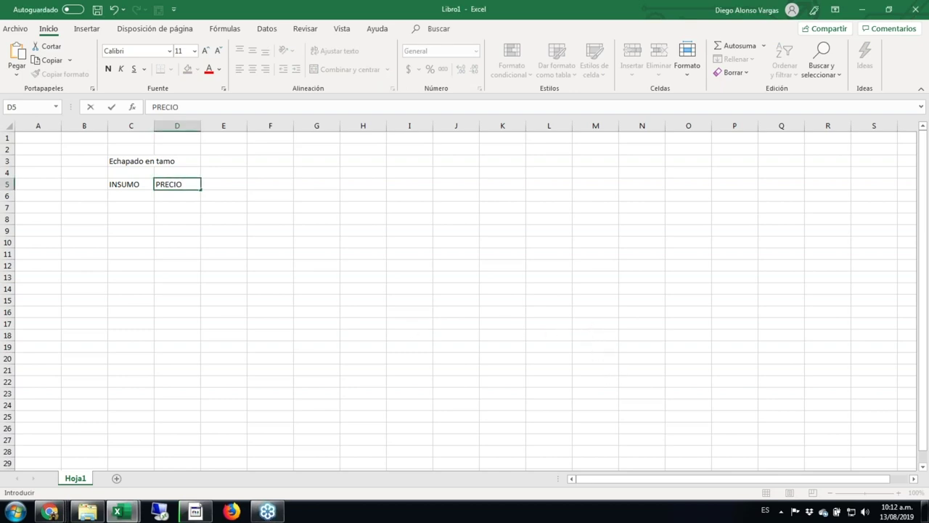
pyautogui.press('Tab')
pyautogui.write('RINDE')
pyautogui.press('Tab')
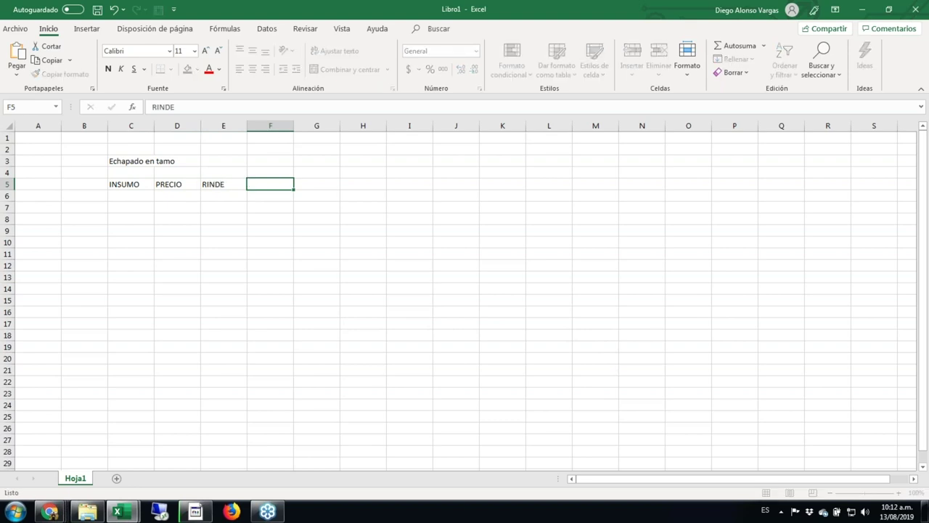
pyautogui.write('COSTO UNIT.')
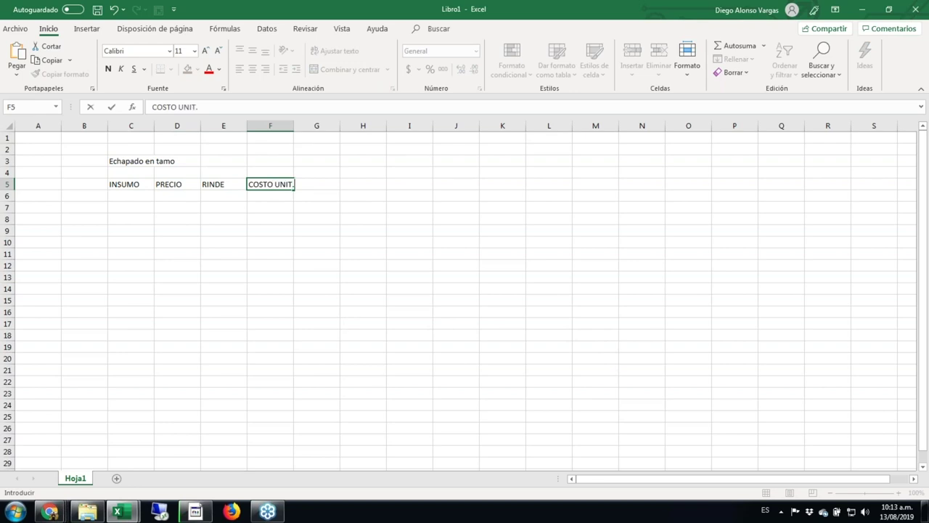
pyautogui.hotkey('ctrl', 'Return')
# - Widen columns C to F and make the headers in C5:F5 bold and centred
pyautogui.moveTo(154, 126); pyautogui.dragTo(352, 126)
pyautogui.moveTo(291, 126); pyautogui.dragTo(296, 127)
pyautogui.click(193, 197)
pyautogui.press('Up')
pyautogui.hotkey('shift', 'Right')
pyautogui.hotkey('shift', 'Right')
pyautogui.hotkey('shift', 'Right')
pyautogui.hotkey('ctrl', 'n')
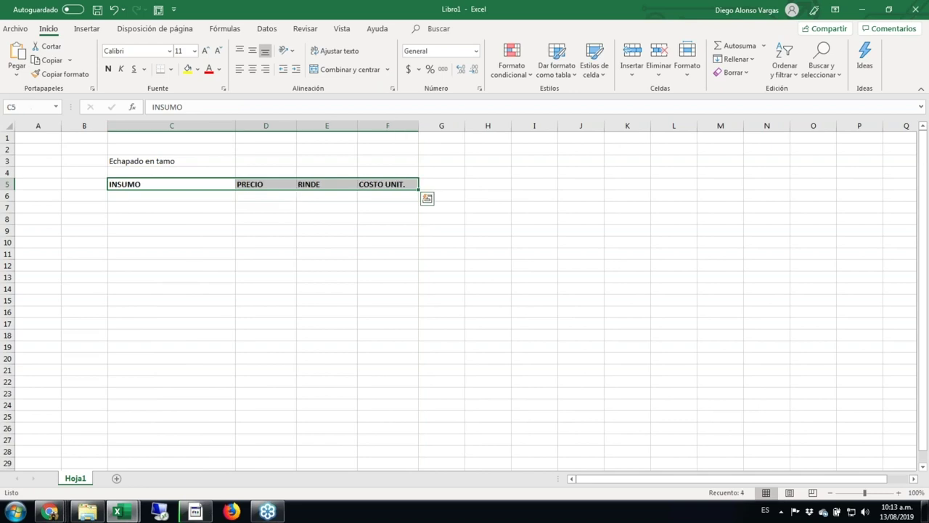
pyautogui.click(252, 69)
# - List the inputs Madera, Pegante, Fibra and Mano de obra under INSUMO in cells C6 to C9
pyautogui.press('Down')
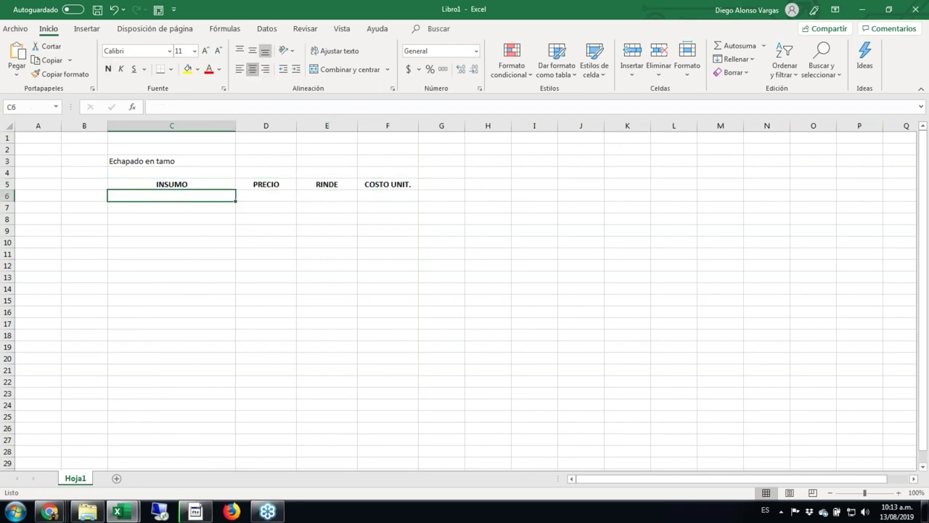
pyautogui.write('ma')
pyautogui.press('Escape')
pyautogui.write('Madera')
pyautogui.press('Return')
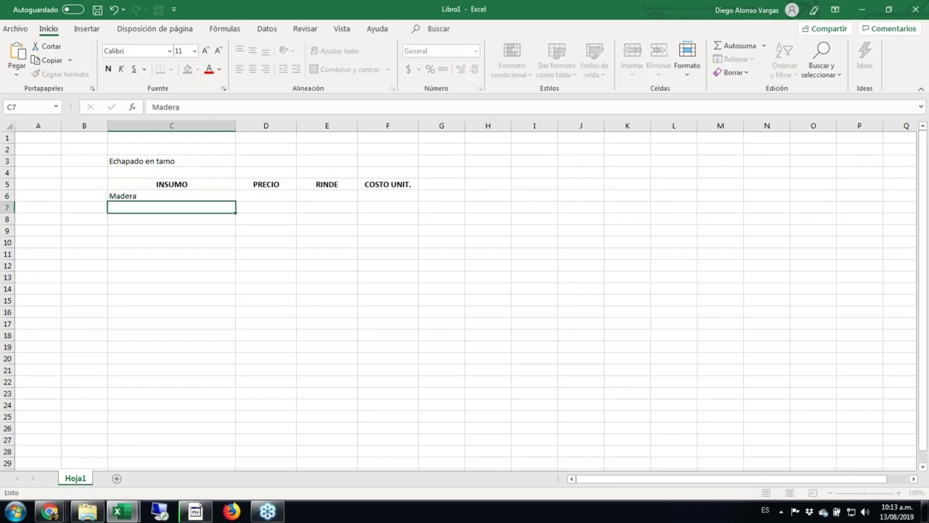
pyautogui.write('Pegante')
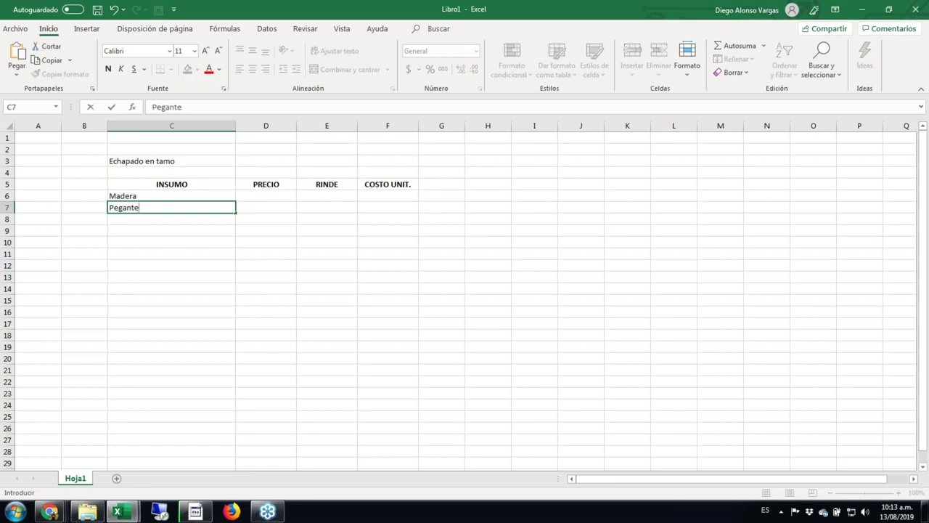
pyautogui.press('Return')
pyautogui.write('Fibra')
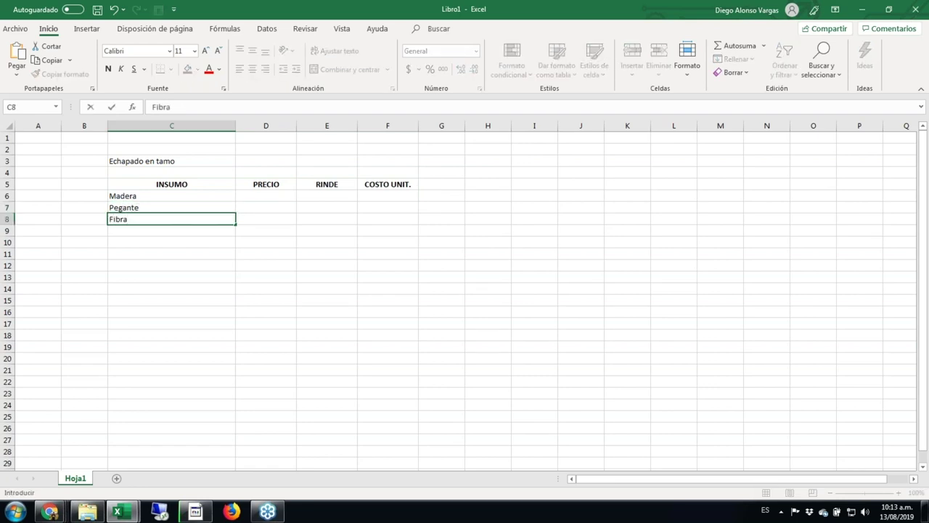
pyautogui.press('Return')
pyautogui.write('M')
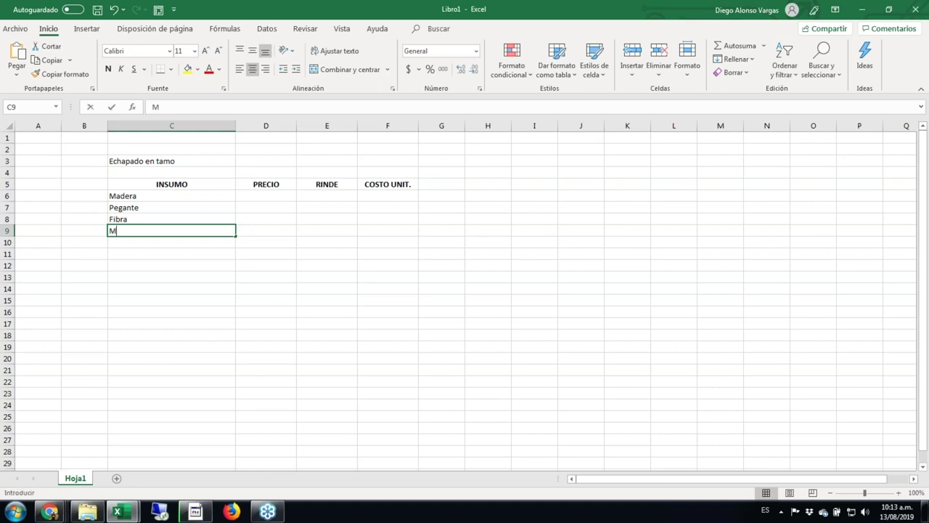
pyautogui.write('ano de obra')
pyautogui.press('Tab')
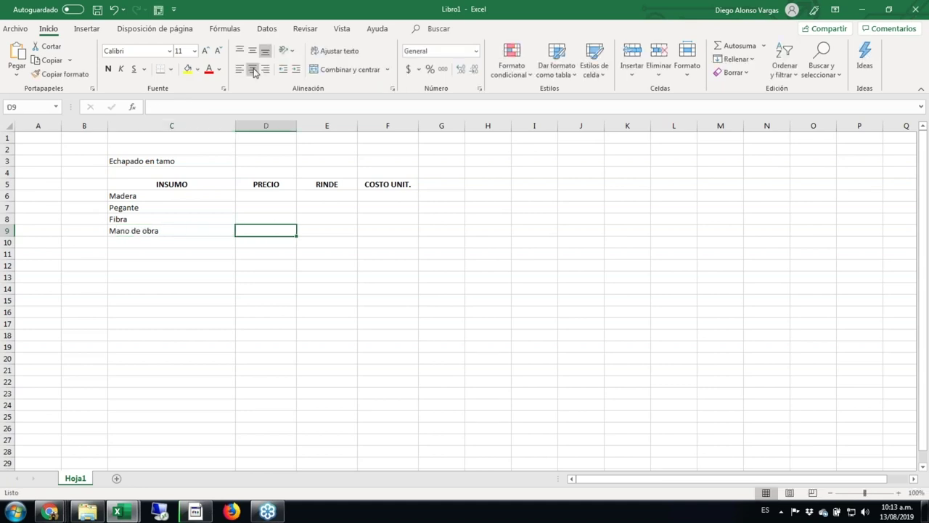
# - Enter the prices 20000 for Madera, 5000 for Pegante and 17000 for Fibra in cells D6 to D8
pyautogui.press('Up')
pyautogui.press('Up')
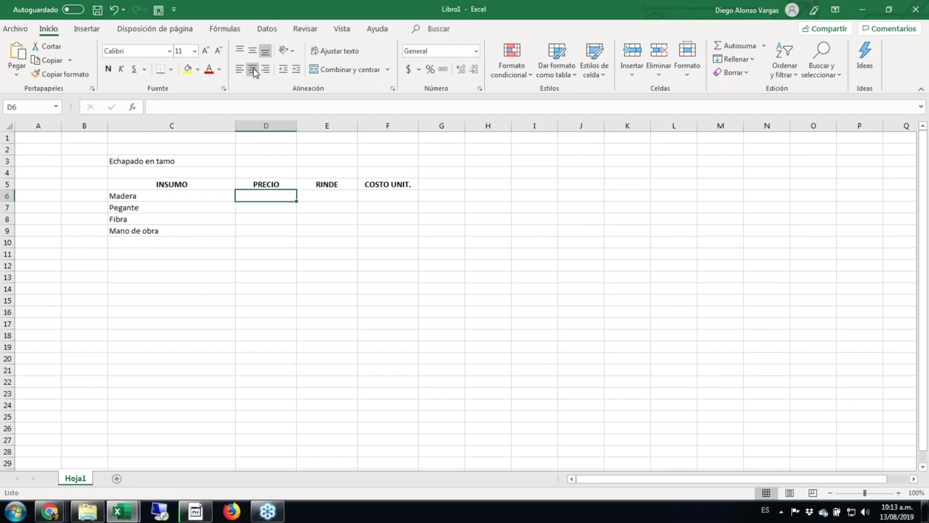
pyautogui.write('20000')
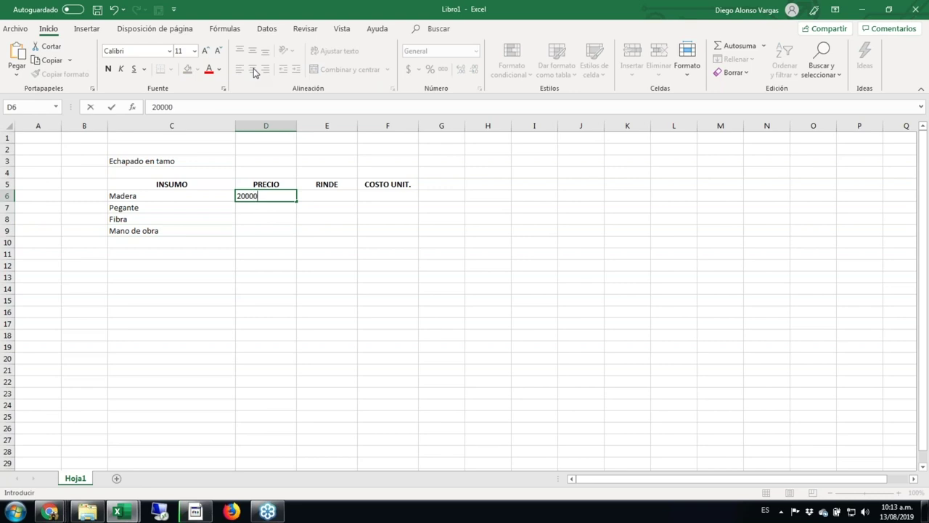
pyautogui.press('Tab')
pyautogui.press('Return')
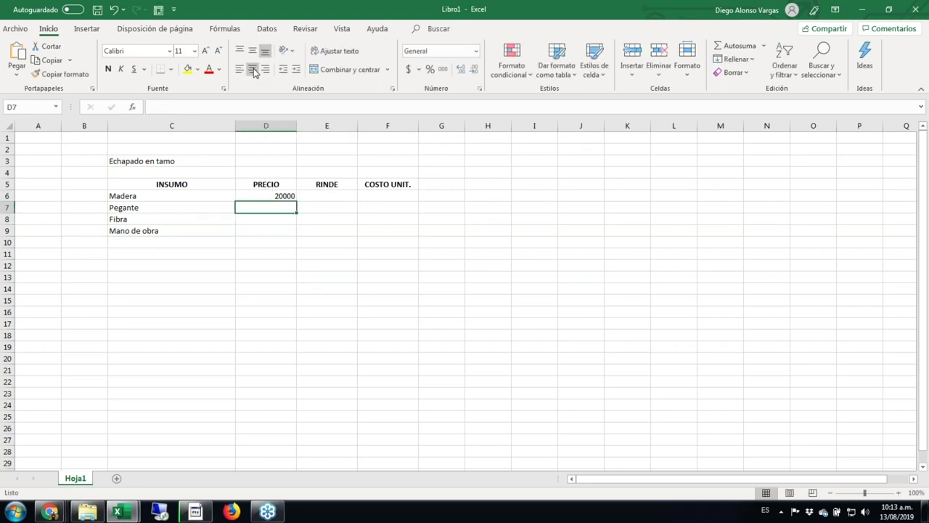
pyautogui.write('5000')
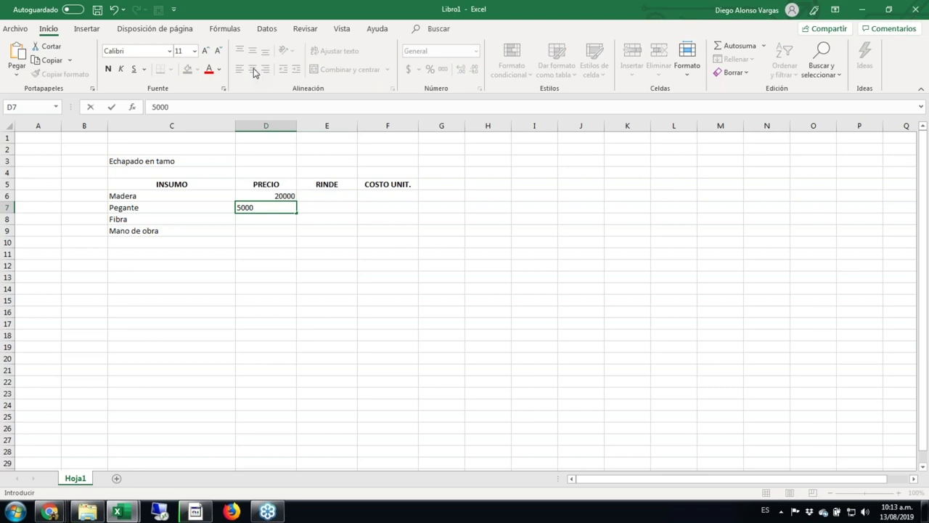
pyautogui.press('Return')
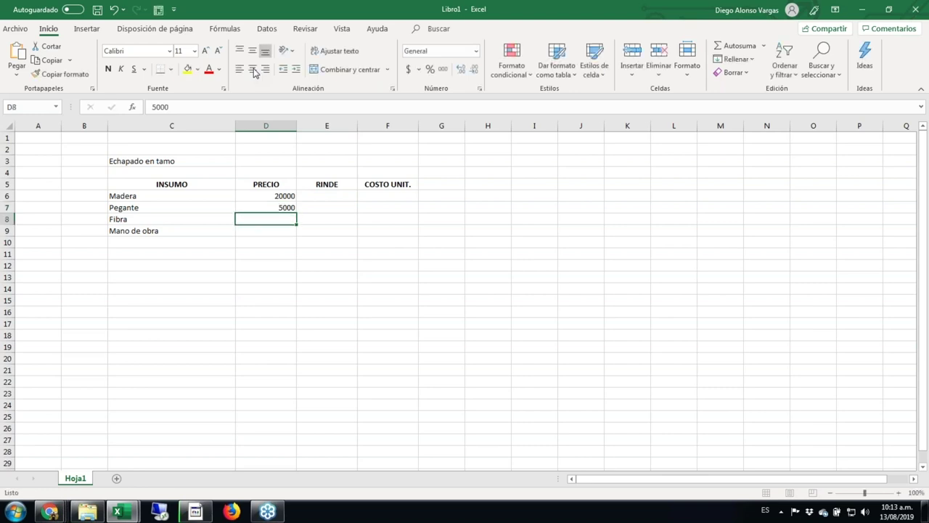
pyautogui.write('17000')
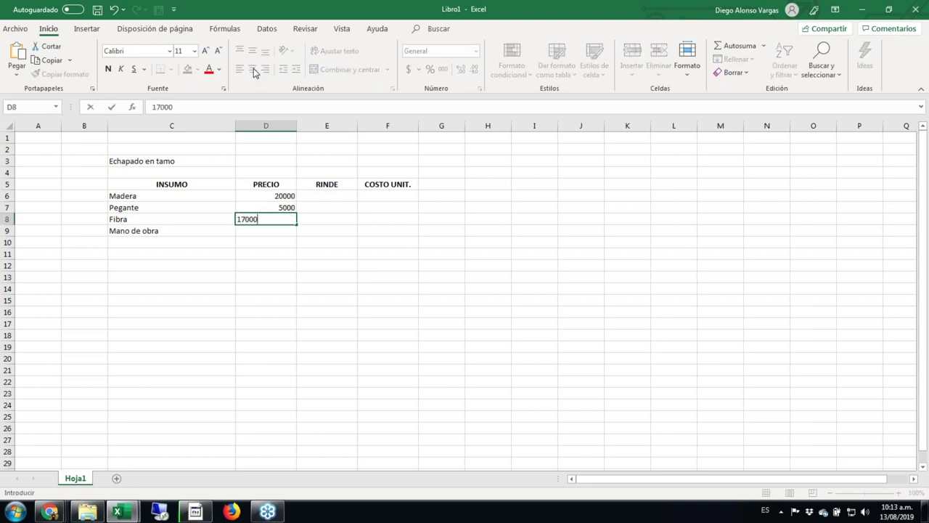
pyautogui.hotkey('ctrl', 'Return')
pyautogui.press('Up')
pyautogui.press('Up')
pyautogui.hotkey('shift', 'Down')
pyautogui.hotkey('shift', 'Down')
pyautogui.hotkey('shift', 'Down')
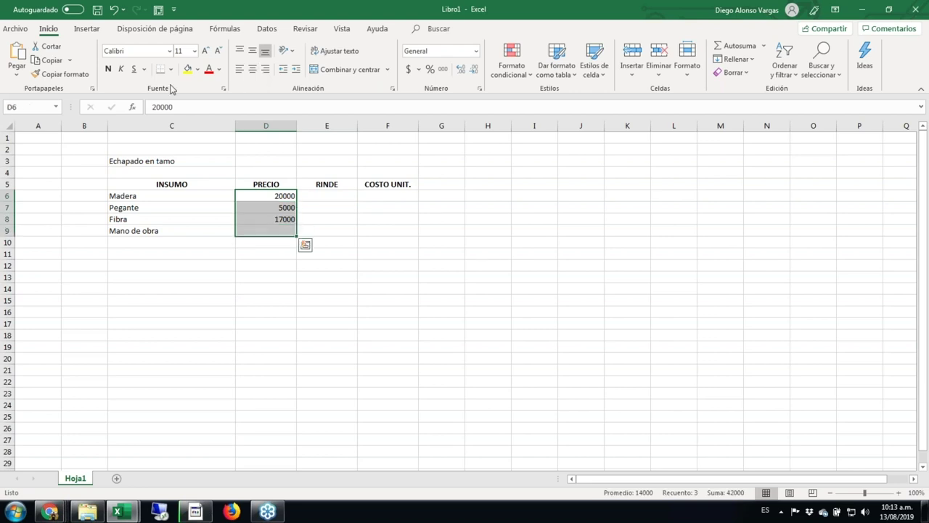
pyautogui.moveTo(391, 194); pyautogui.dragTo(387, 240)
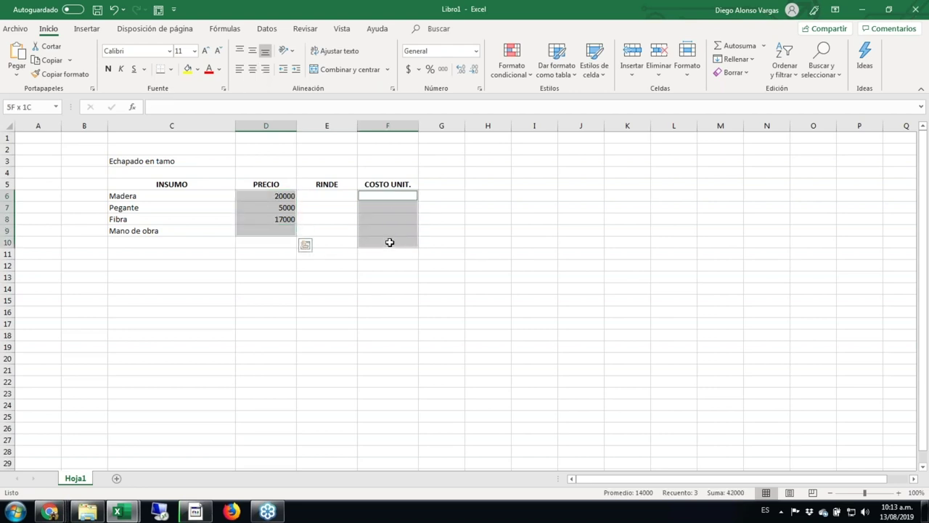
# - Format the whole PRECIO and COSTO UNIT. columns (D and F) as Moneda with no decimal places
pyautogui.click(266, 133)
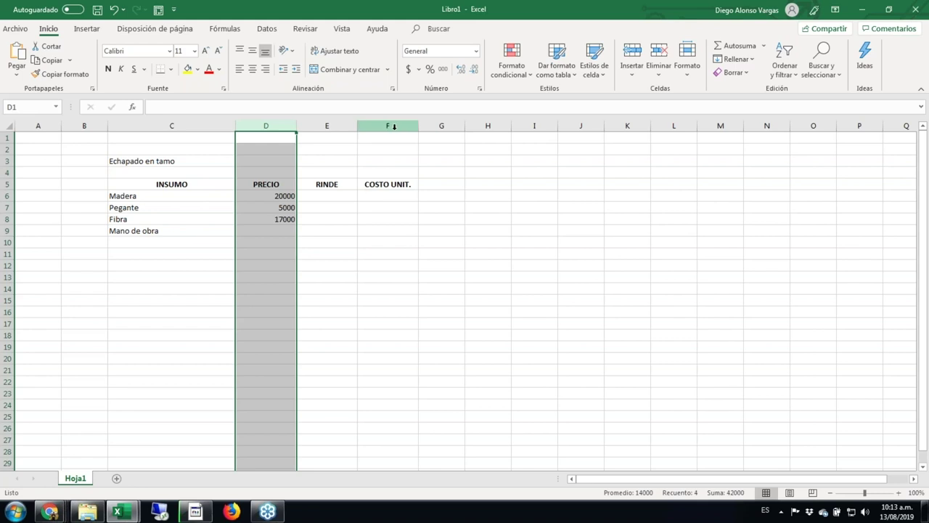
pyautogui.keyDown('ctrl'); pyautogui.click(392, 126); pyautogui.keyUp('ctrl')
pyautogui.hotkey('ctrl', '1')
pyautogui.click(223, 225)
pyautogui.click(383, 238)
pyautogui.click(383, 238)
pyautogui.click(425, 413)
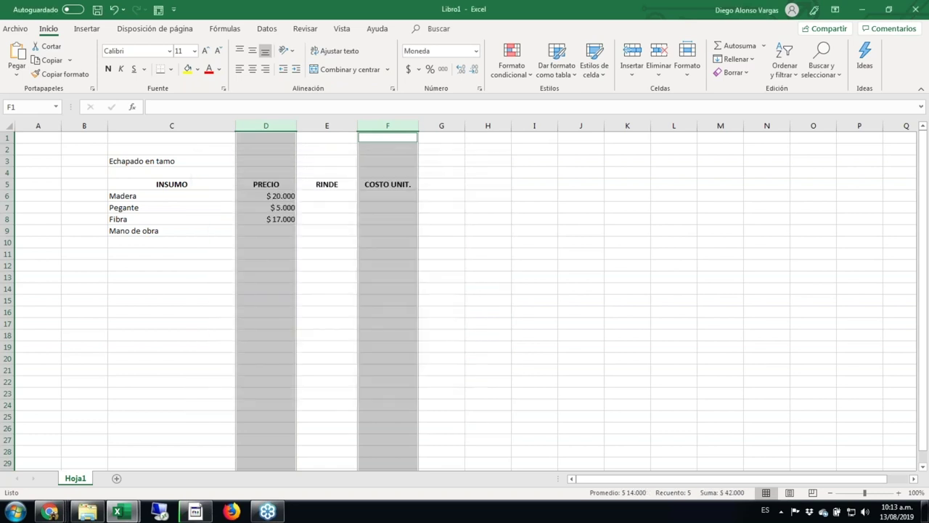
# - Enter the RINDE values 5 for Madera, 10 for Pegante and 10 for Fibra in cells E6 to E8
pyautogui.press('Down')
pyautogui.press('Down')
pyautogui.press('Down')
pyautogui.press('Down')
pyautogui.press('Down')
pyautogui.press('Left')
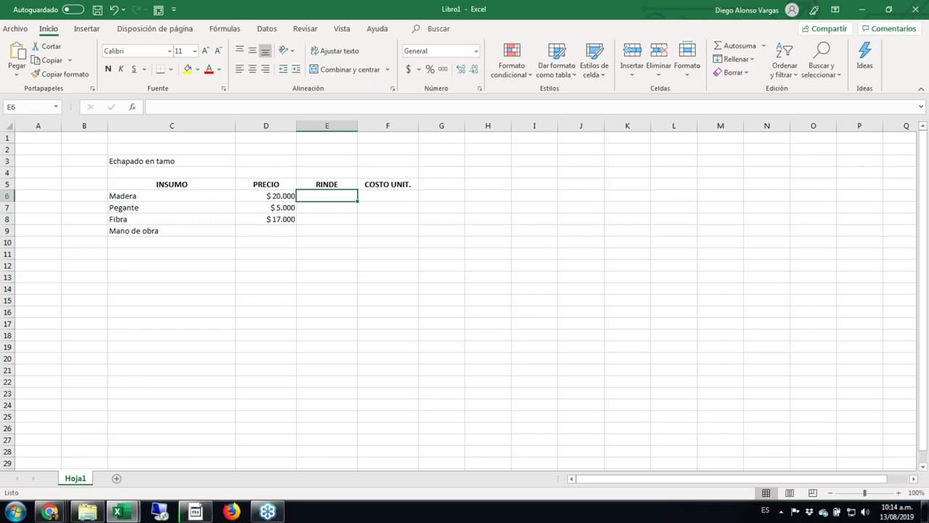
pyautogui.write('5')
pyautogui.press('Return')
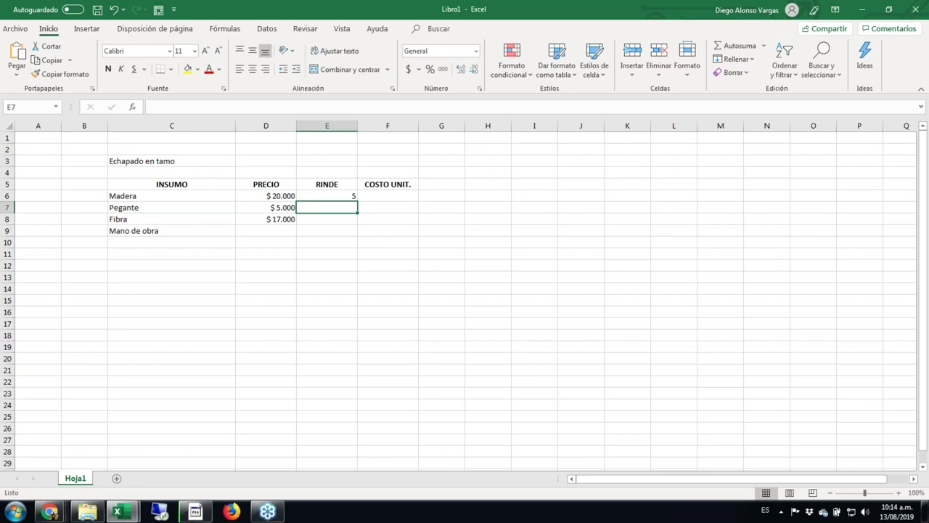
pyautogui.write('10')
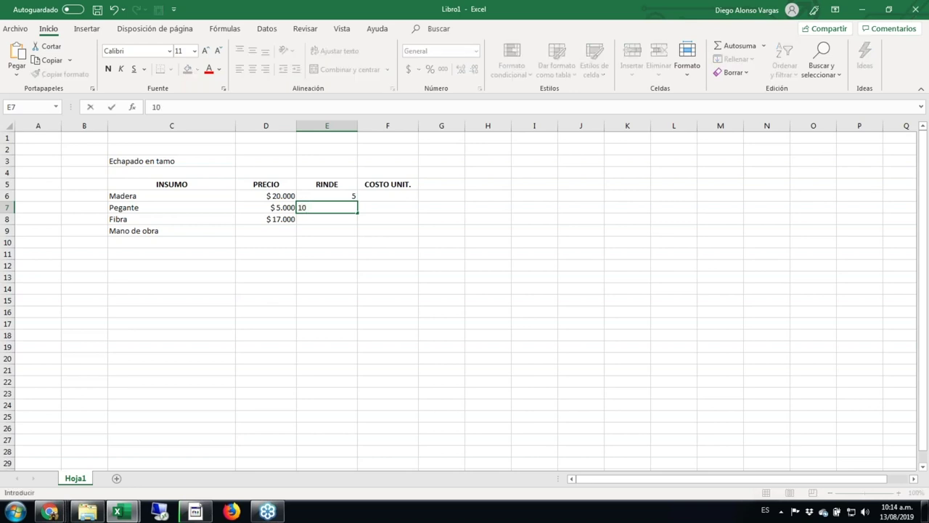
pyautogui.press('Return')
pyautogui.write('10')
pyautogui.press('Tab')
# - Calculate the unit cost of Madera in F6 by dividing price by yield with the formula +D6/E6
pyautogui.press('Up')
pyautogui.press('Up')
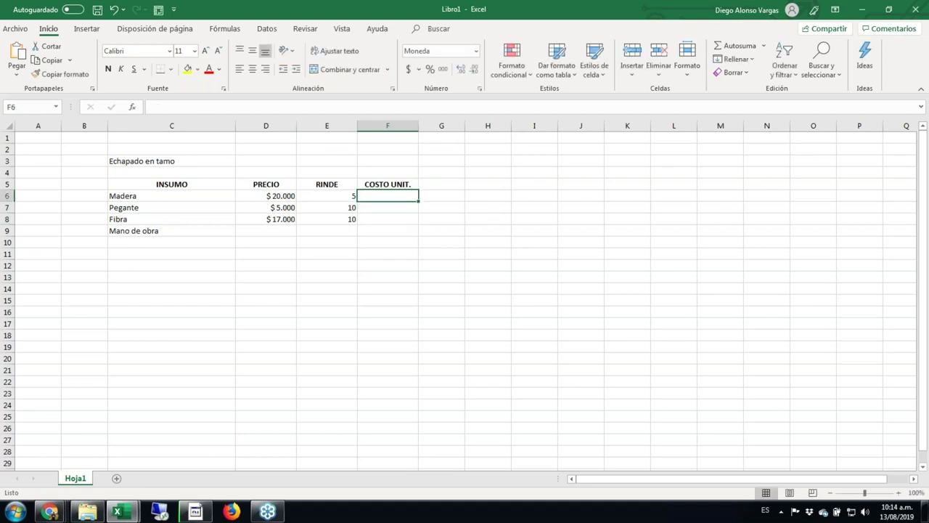
pyautogui.write('+')
pyautogui.press('Left')
pyautogui.press('Left')
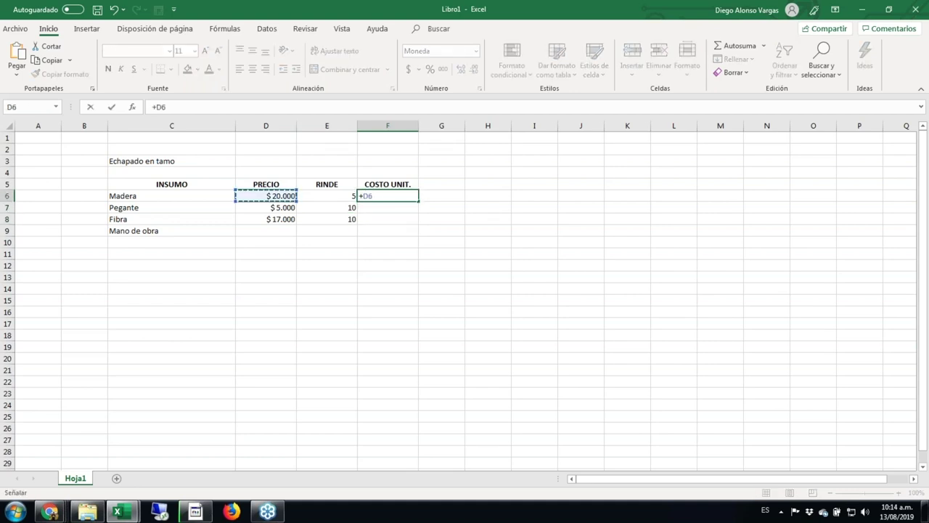
pyautogui.write('/')
pyautogui.press('Left')
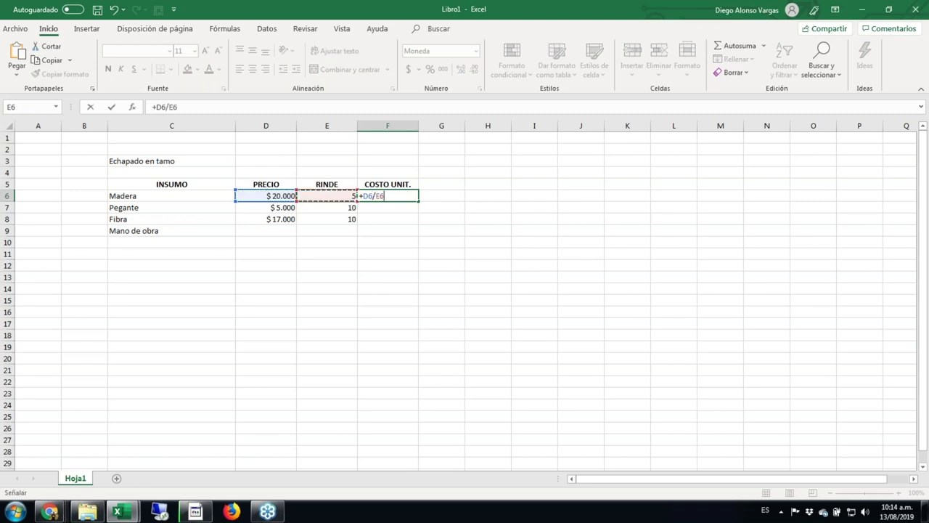
pyautogui.hotkey('ctrl', 'Return')
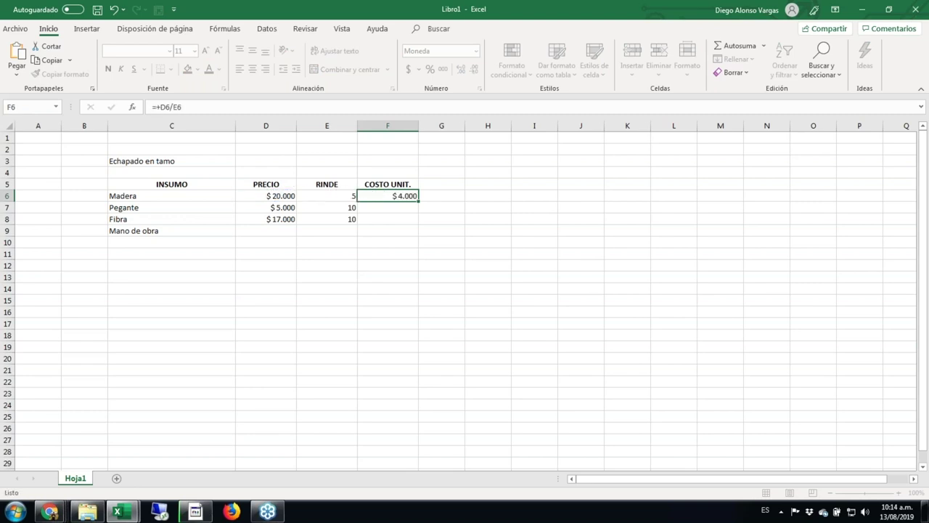
pyautogui.hotkey('ctrl', 'c')
pyautogui.press('Down')
pyautogui.hotkey('shift', 'Down')
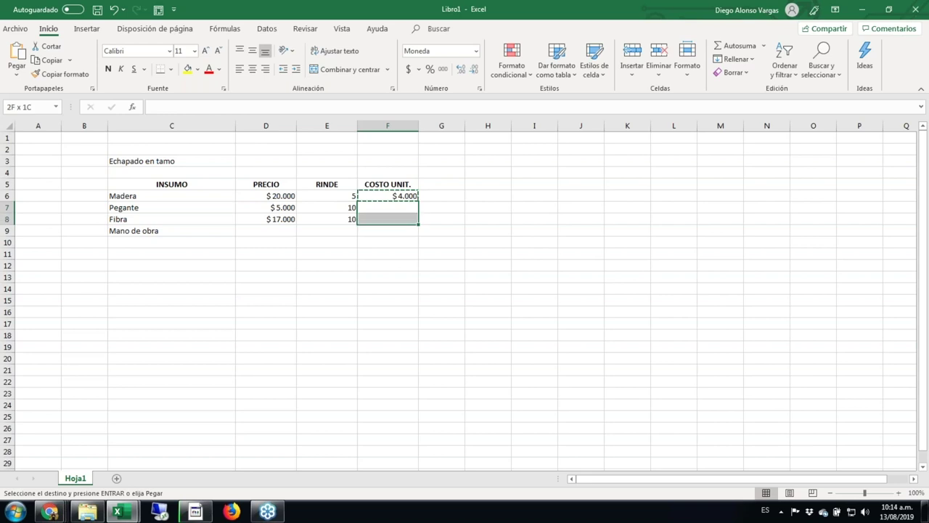
pyautogui.hotkey('shift', 'Down')
pyautogui.press('Escape')
# - Copy the unit cost formula from F6 into cells F7 to F9
pyautogui.click(388, 196)
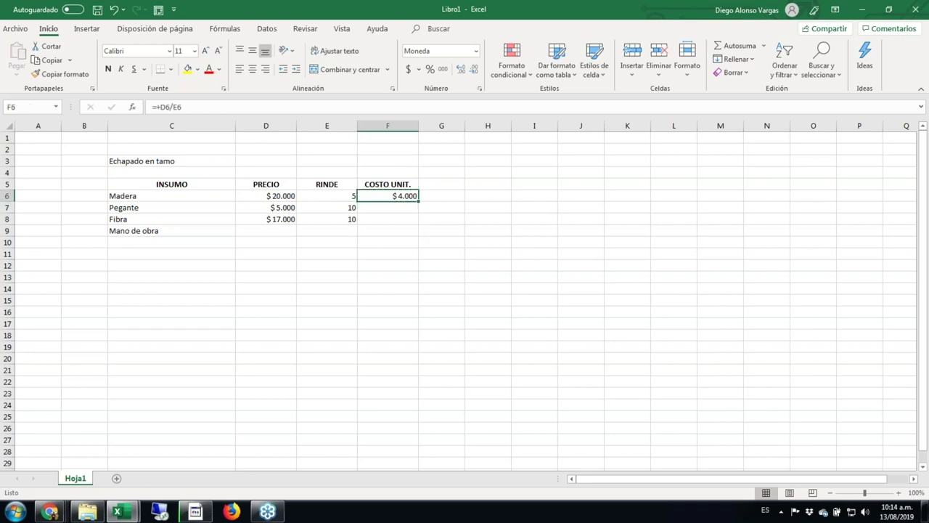
pyautogui.hotkey('ctrl', 'c')
pyautogui.press('Down')
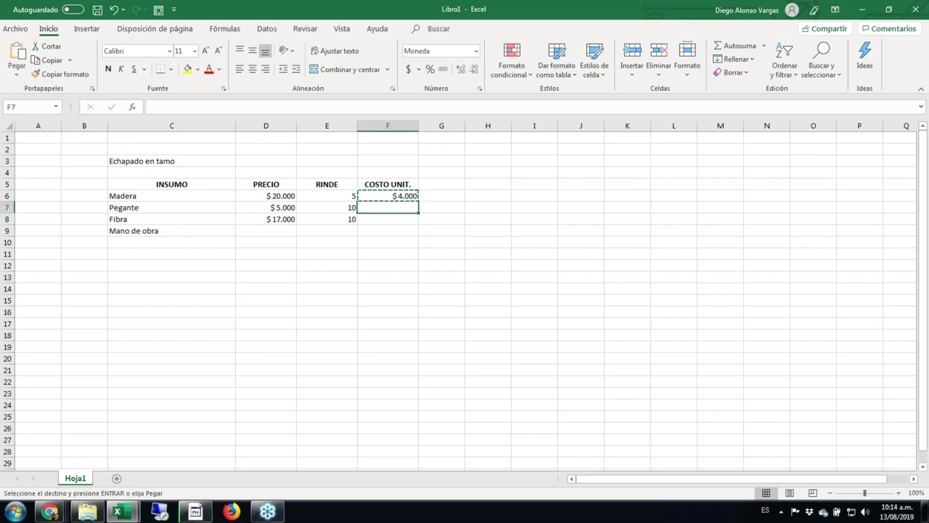
pyautogui.hotkey('shift', 'Down')
pyautogui.hotkey('shift', 'Down')
pyautogui.hotkey('ctrl', 'v')
pyautogui.press('Escape')
# - Total the unit costs in cell F11 with the formula =SUMA(F6:F9)
pyautogui.press('Down')
pyautogui.press('Down')
pyautogui.press('Left')
pyautogui.press('Right')
pyautogui.press('Down')
pyautogui.press('Down')
pyautogui.write('=sum')
pyautogui.press('Tab')
pyautogui.press('Up')
pyautogui.press('Up')
pyautogui.hotkey('shift', 'Up')
pyautogui.hotkey('shift', 'Up')
pyautogui.hotkey('shift', 'Up')
pyautogui.press('Return')
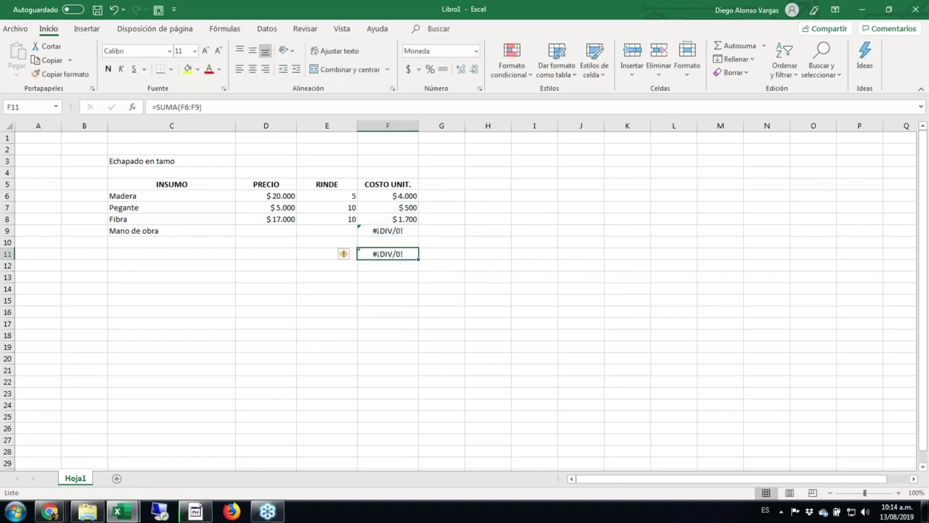
# - Enter the label TOTAL COSTO UNIDAD DEL ENCHAPADO EN TAMO in cell C11 of the cost table
pyautogui.click(171, 254)
pyautogui.write('TOTA')
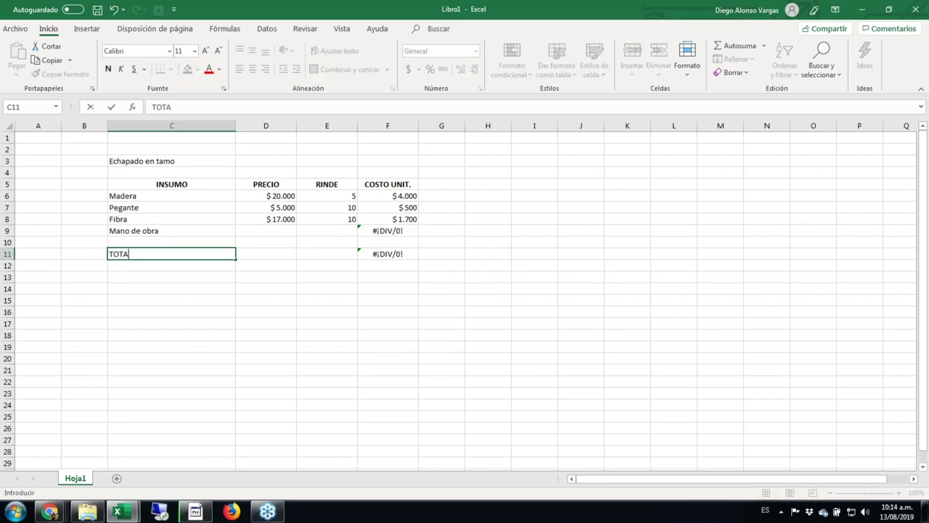
pyautogui.write('L COSTO UNIDAD DE')
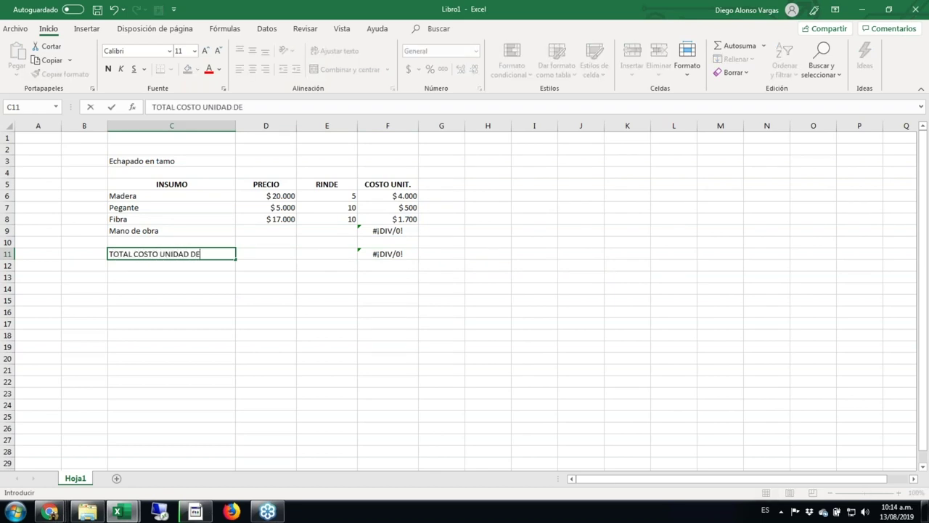
pyautogui.write('L ENCHAPADO EN')
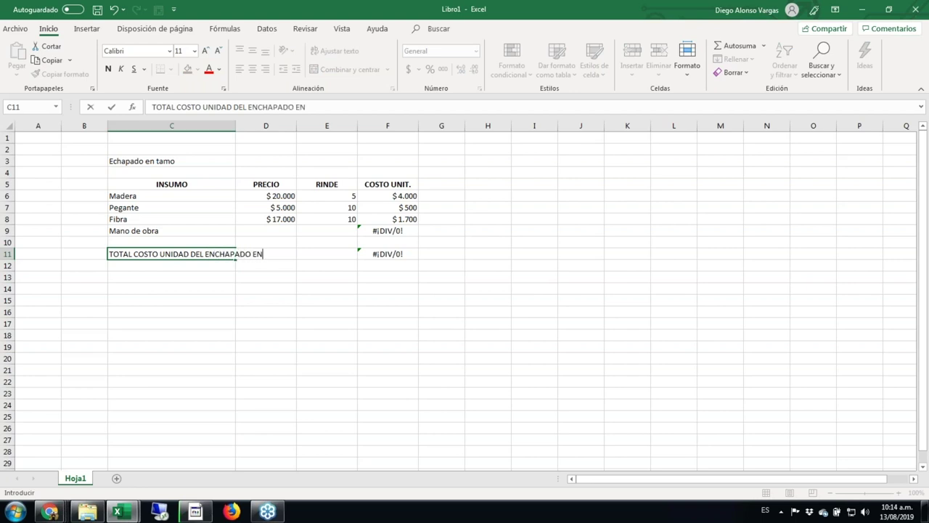
pyautogui.write(' TAMO')
pyautogui.hotkey('ctrl', 'Return')
# - Make the total row bold across cells C11 to F11
pyautogui.hotkey('shift', 'Right')
pyautogui.hotkey('shift', 'Right')
pyautogui.hotkey('shift', 'Right')
pyautogui.hotkey('ctrl', 'n')
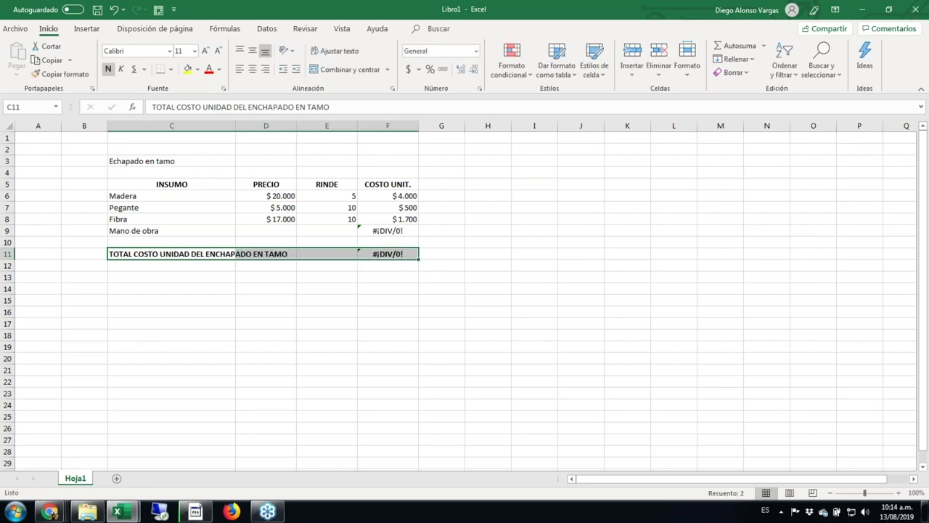
pyautogui.press('Right')
pyautogui.press('Up')
pyautogui.press('Up')
pyautogui.press('Left')
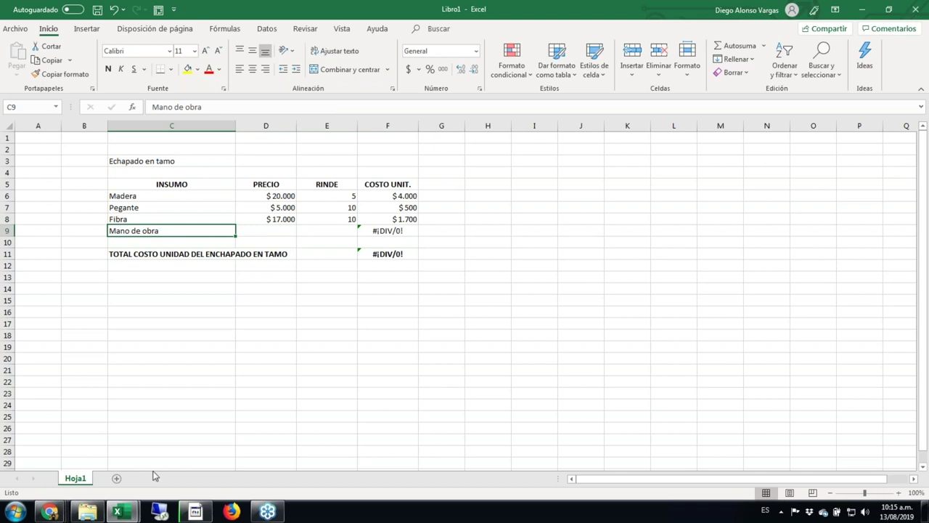
# - Add a second worksheet to the workbook
pyautogui.click(116, 480)
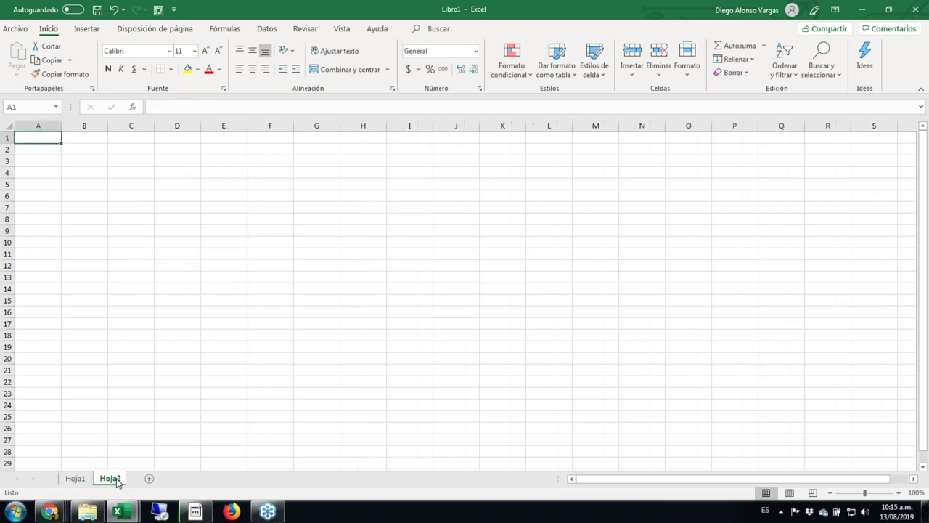
pyautogui.press('Down')
pyautogui.press('Down')
pyautogui.press('Down')
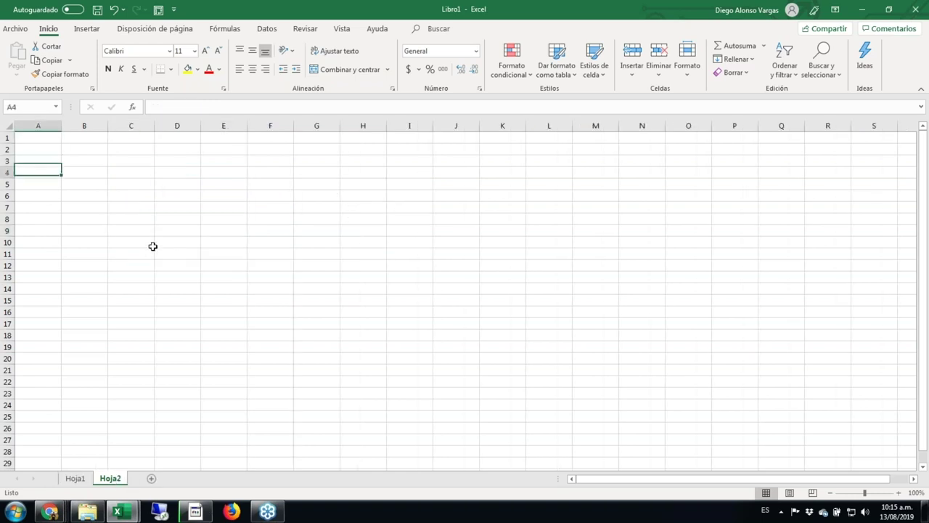
pyautogui.press('Right')
# - Format all cells of Hoja2 as Número with the thousands separator and 0 decimal places
pyautogui.click(4, 127)
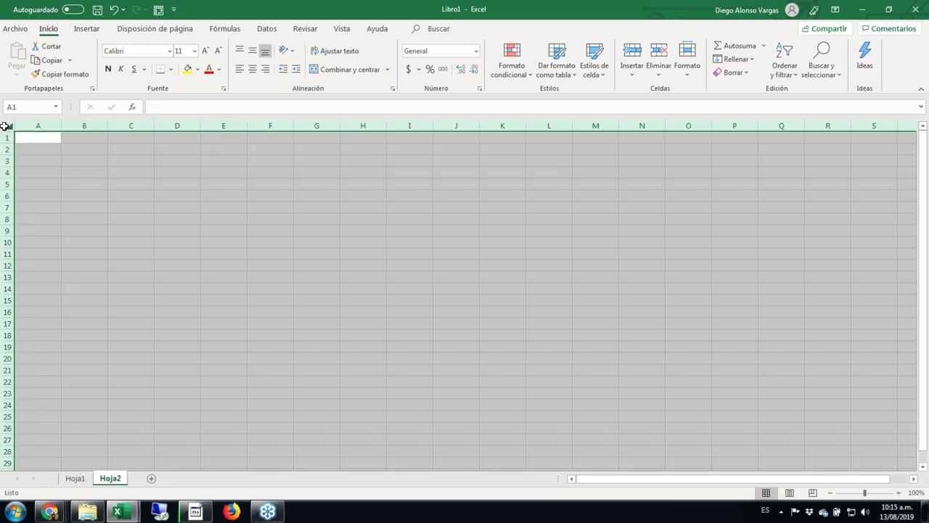
pyautogui.hotkey('ctrl', '1')
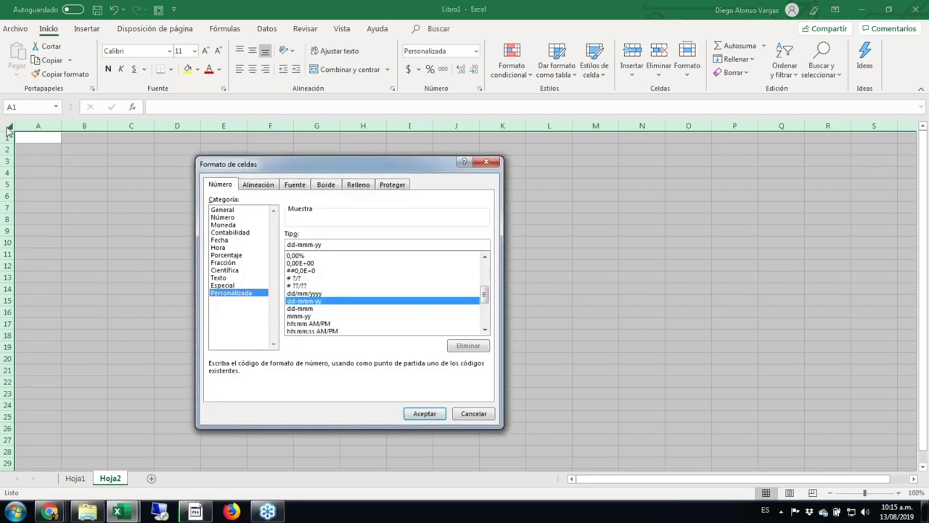
pyautogui.click(230, 217)
pyautogui.click(289, 249)
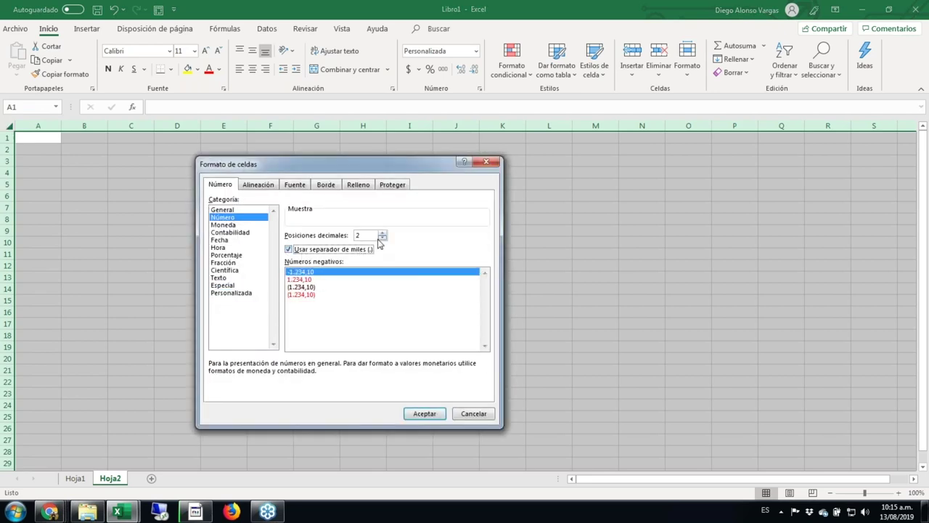
pyautogui.click(383, 238)
pyautogui.click(383, 239)
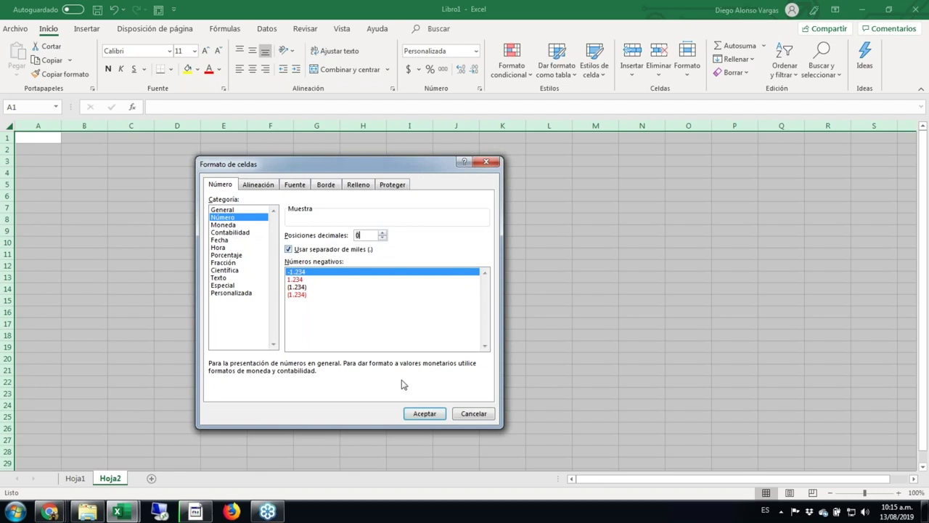
pyautogui.click(425, 413)
# - Enter the label INGRESO ESPERADO in capitals in cell B3 of Hoja2
pyautogui.press('Down')
pyautogui.press('Right')
pyautogui.press('Down')
pyautogui.write('ngre')
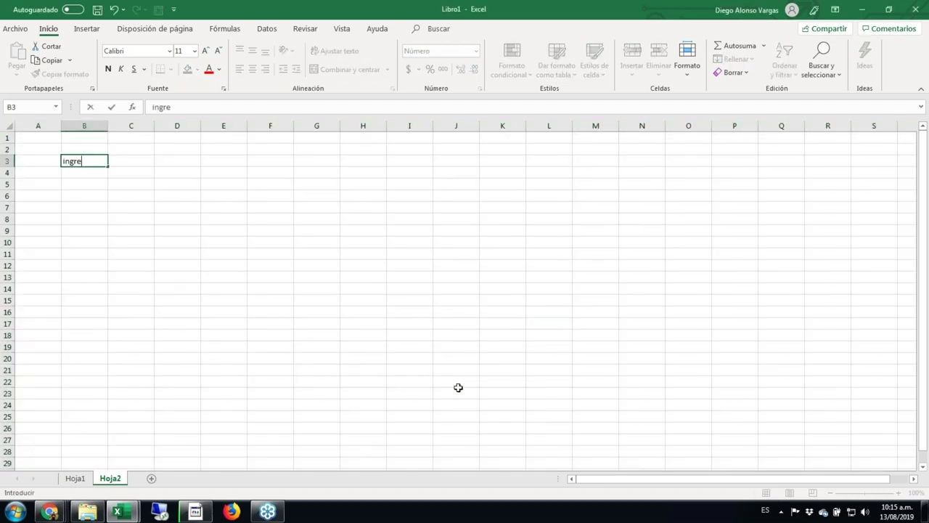
pyautogui.press('Escape')
pyautogui.write('INGRESO ESPERADO')
pyautogui.hotkey('ctrl', 'Return')
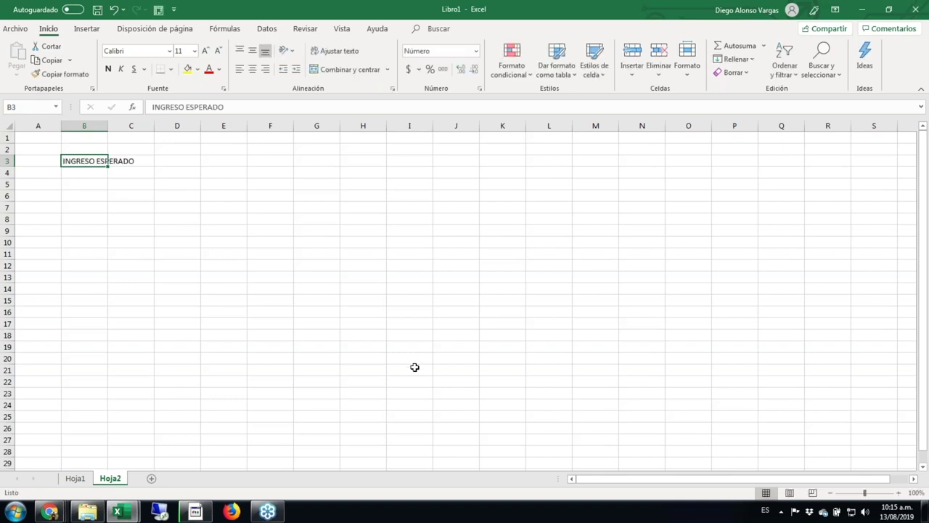
# - Widen column B to about three times its width and column C to about one and a half times
pyautogui.moveTo(108, 126); pyautogui.dragTo(202, 126)
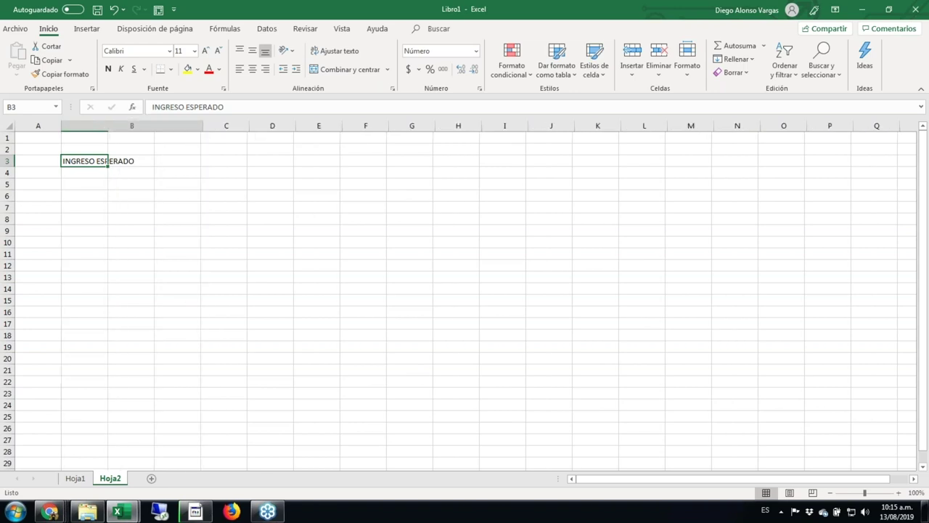
pyautogui.click(226, 161)
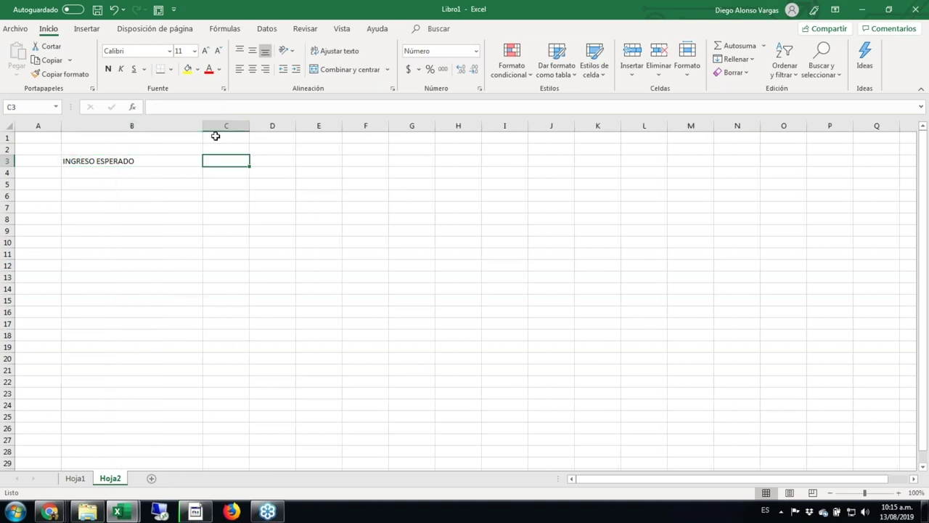
pyautogui.moveTo(249, 126); pyautogui.dragTo(273, 128)
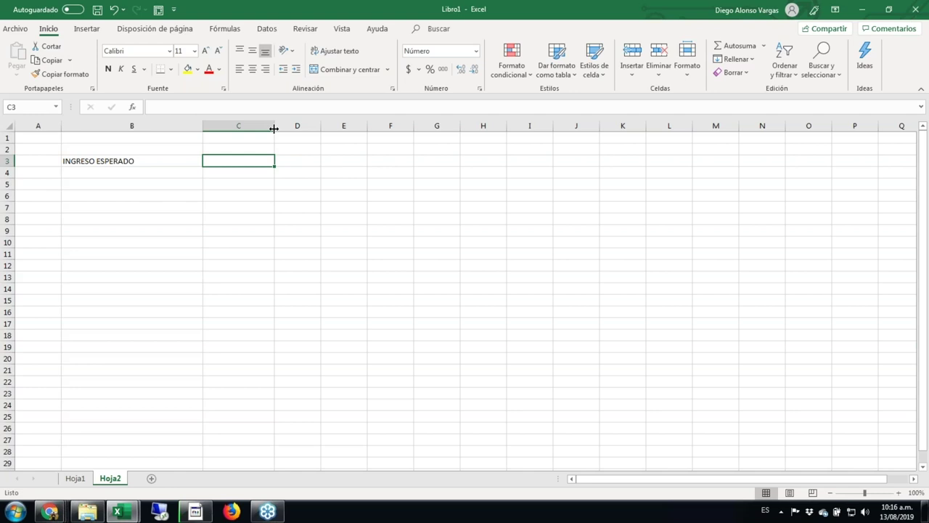
# - Enter the expected income 1.800.000 in C3 and format it as Moneda with the $ symbol and 0 decimals
pyautogui.write('1')
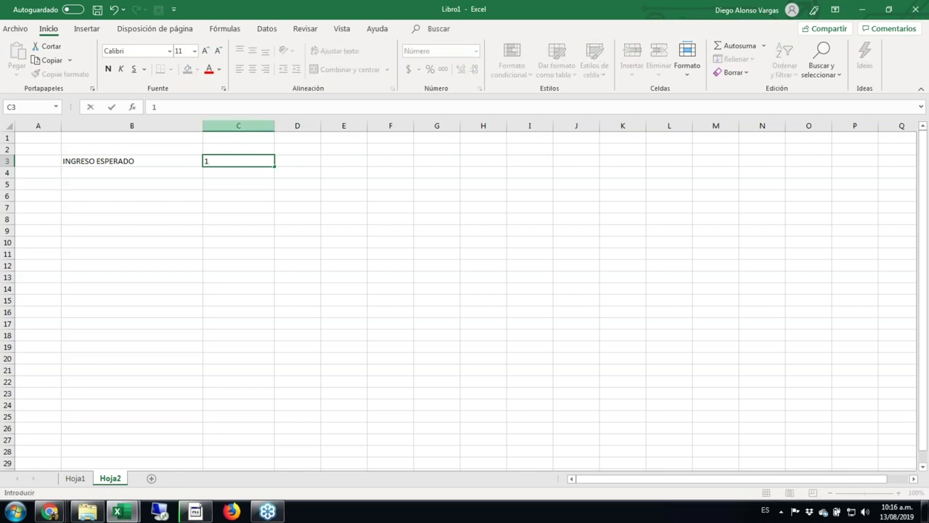
pyautogui.write('.800.000')
pyautogui.hotkey('ctrl', 'Return')
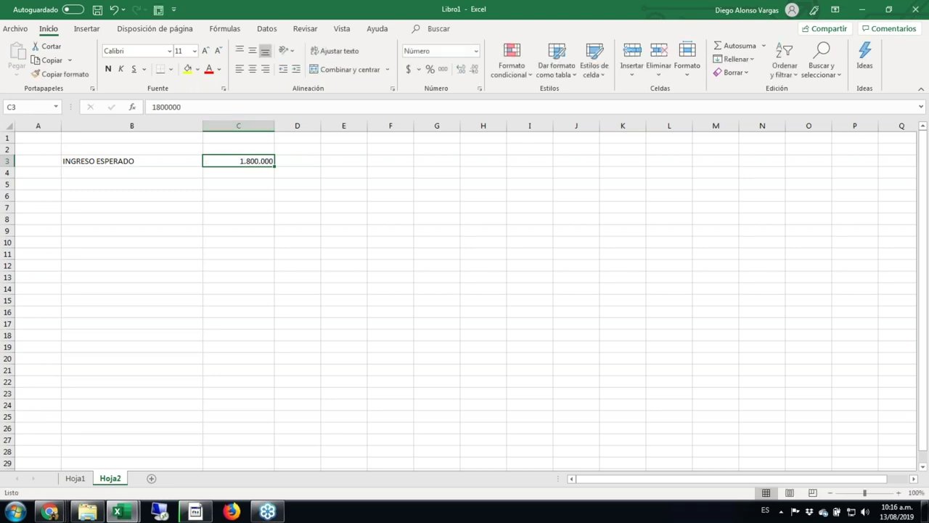
pyautogui.hotkey('ctrl', '1')
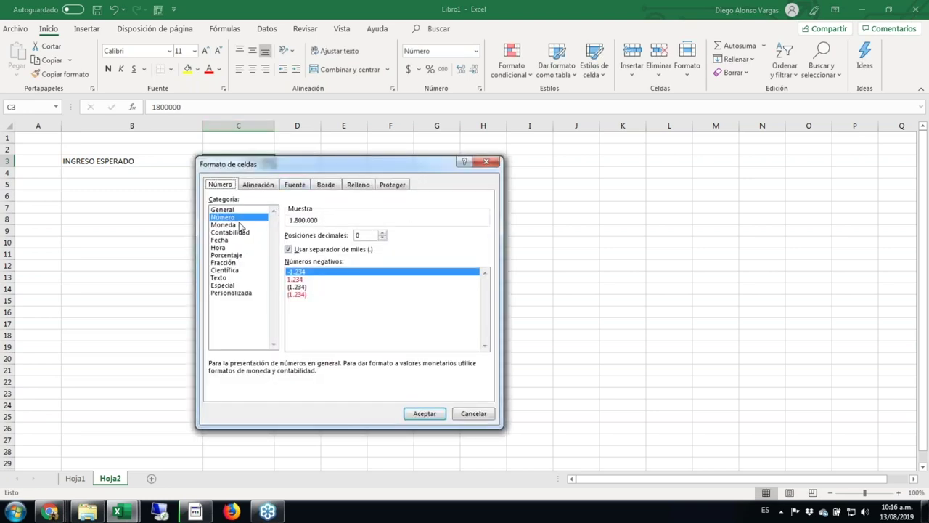
pyautogui.click(234, 225)
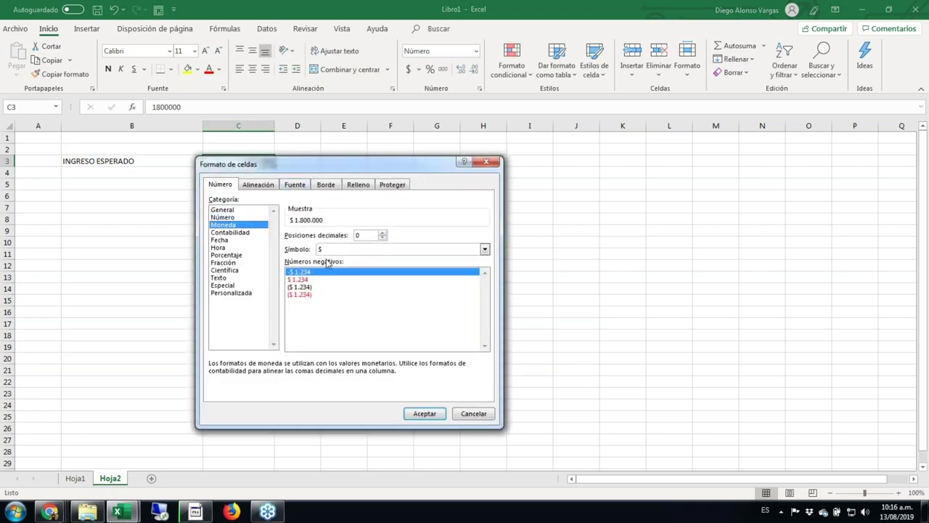
pyautogui.click(425, 414)
# - Enter the heading CALCULO DE TIEMPO in cell B5 and make it bold
pyautogui.press('Down')
pyautogui.press('Left')
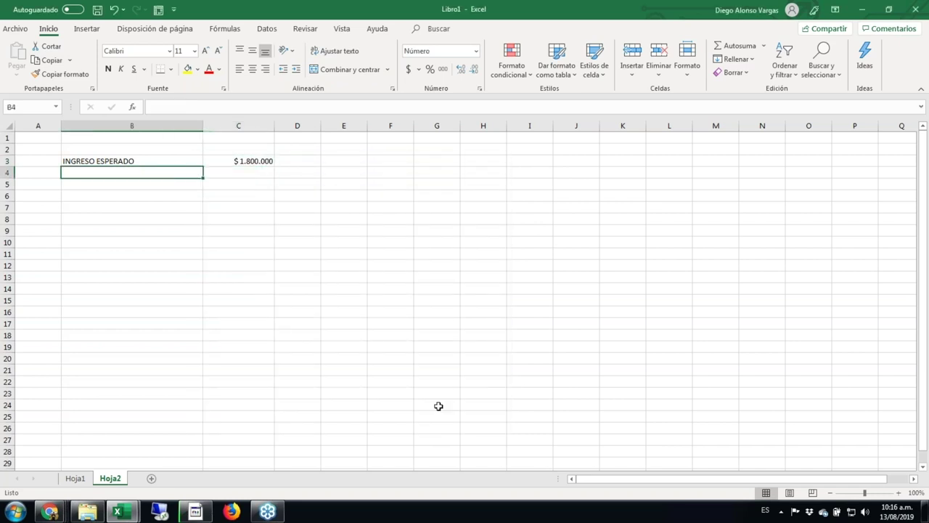
pyautogui.press('Down')
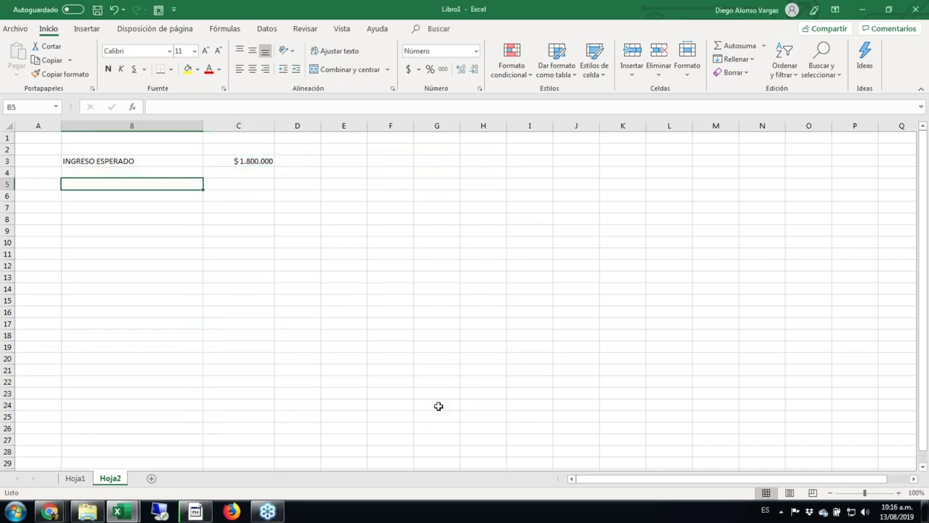
pyautogui.write('CALCULO DE TIEMPO')
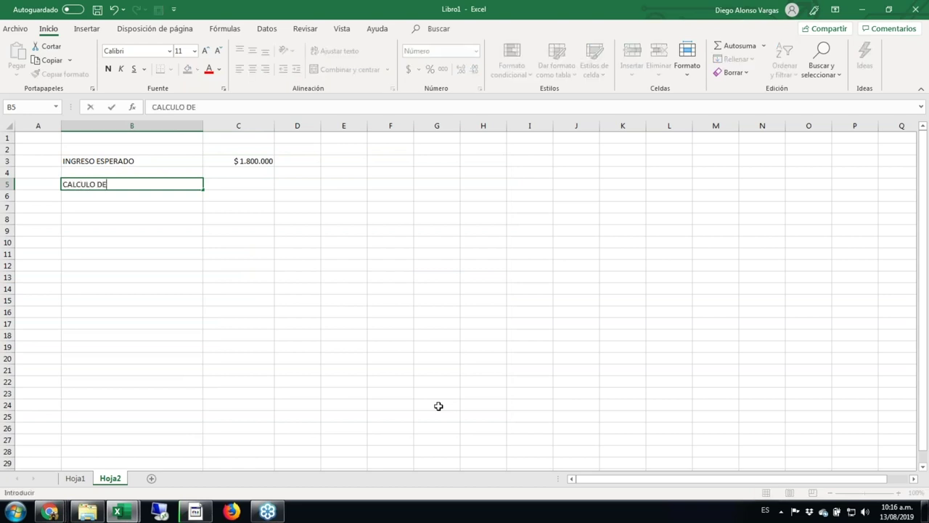
pyautogui.hotkey('ctrl', 'Return')
pyautogui.hotkey('ctrl', 'n')
# - Enter the label Dias año in B6 with the value 365 in C6
pyautogui.press('Up')
pyautogui.press('Down')
pyautogui.press('Down')
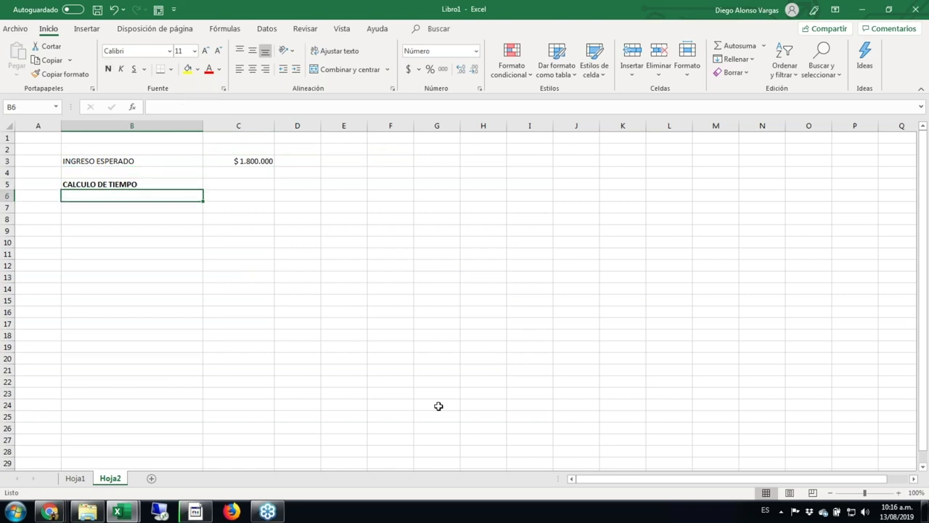
pyautogui.write('dia')
pyautogui.press('Escape')
pyautogui.write('Dias años')
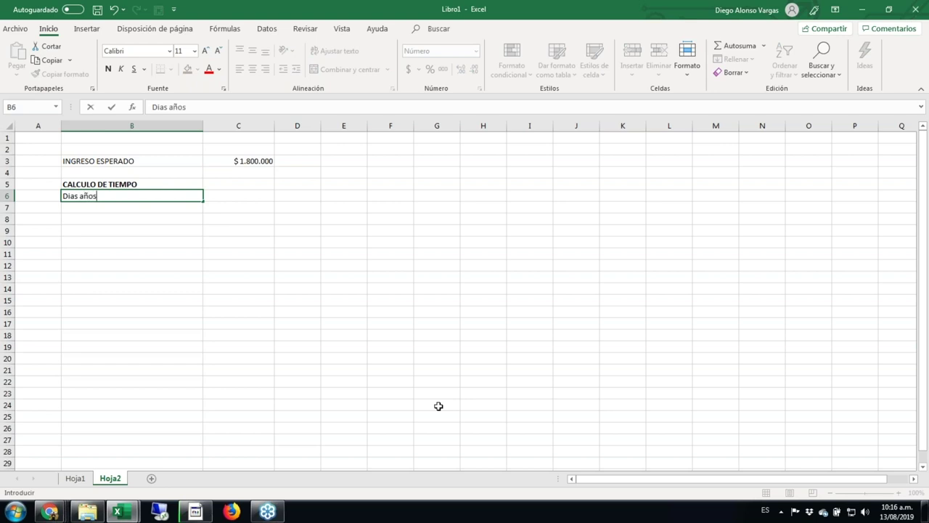
pyautogui.press('Tab')
pyautogui.press('Left')
pyautogui.press('F2')
pyautogui.press('BackSpace')
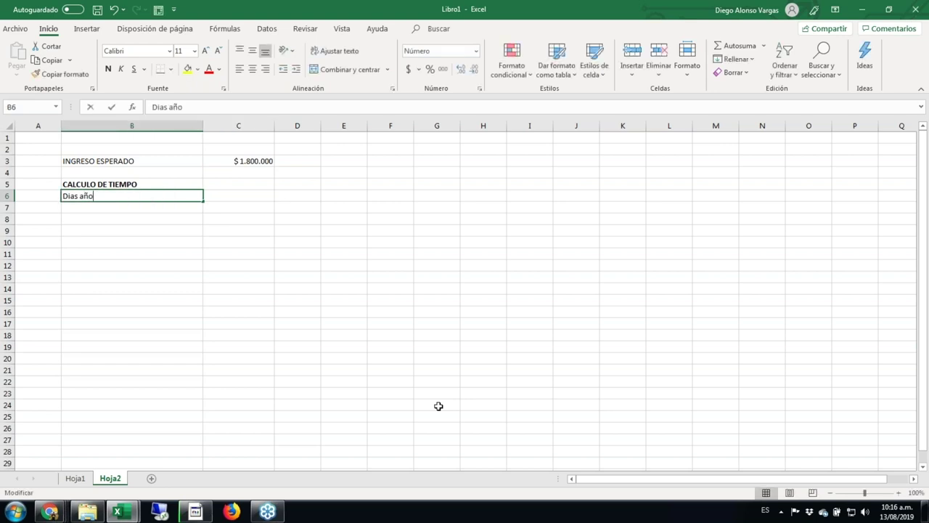
pyautogui.press('Tab')
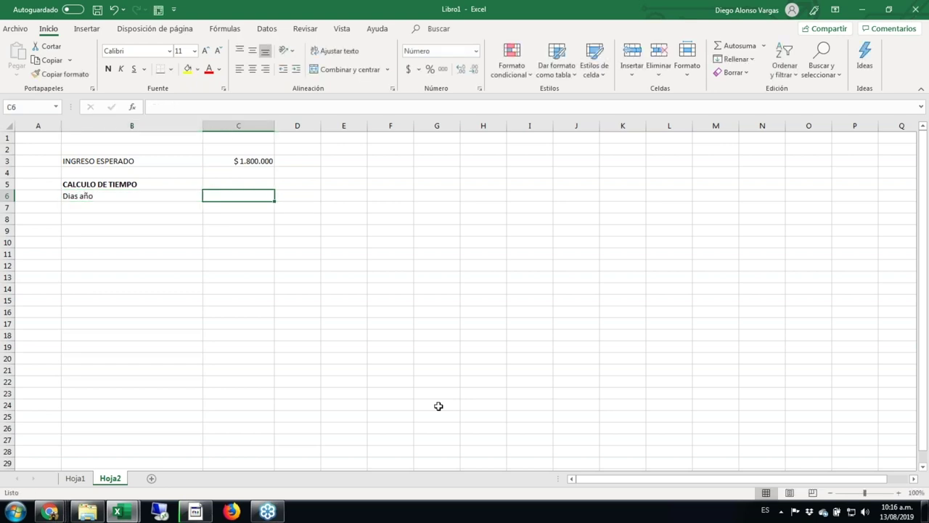
pyautogui.write('365')
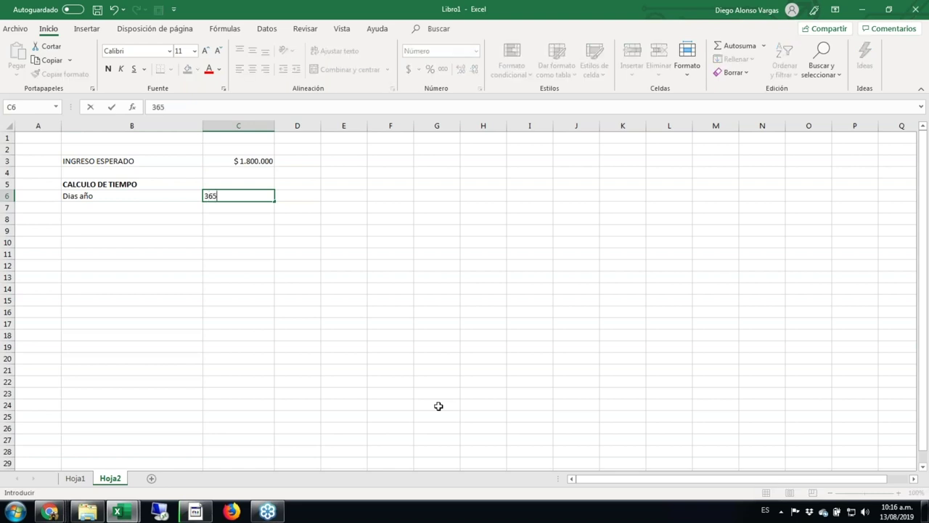
pyautogui.press('Return')
# - Indent the Dias año label in B6 with leading spaces
pyautogui.press('Up')
pyautogui.press('F2')
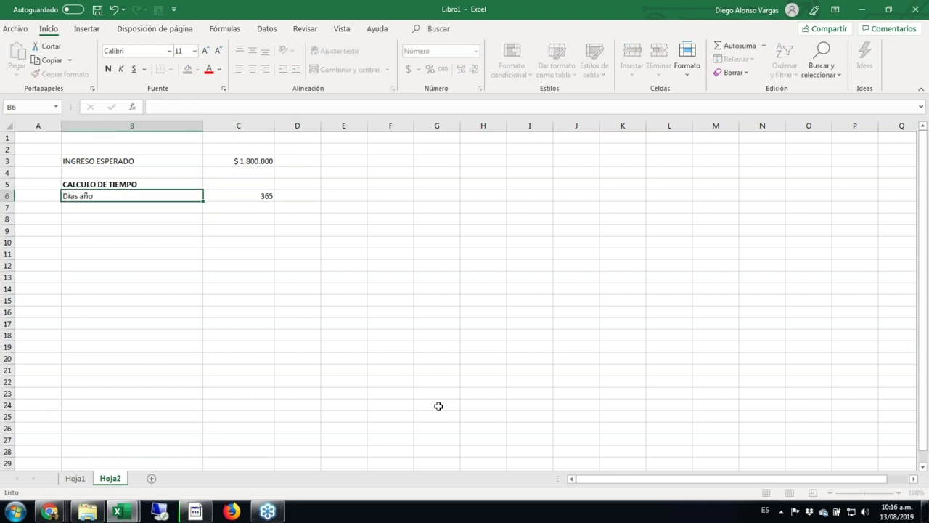
pyautogui.press('Home')
pyautogui.press('Return')
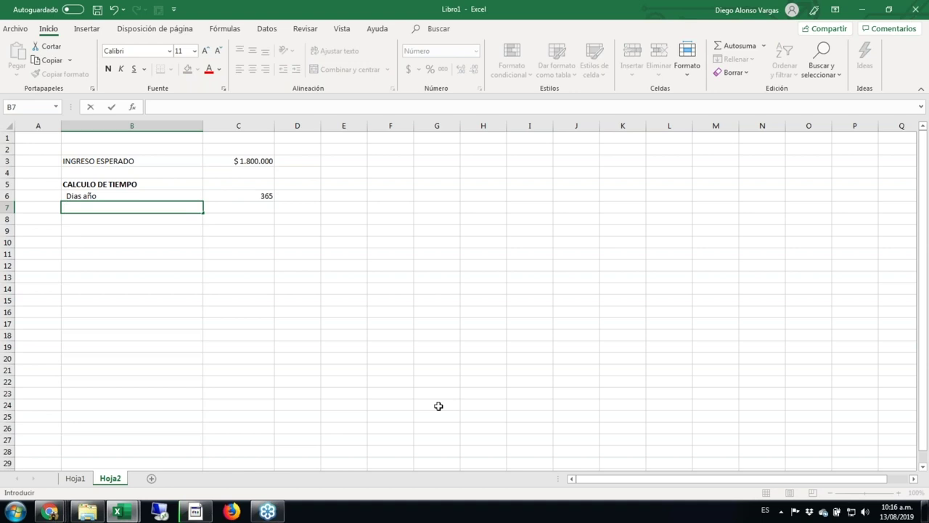
# - Enter the indented label Fines de semana in B7 with the value 104 in C7
pyautogui.write('Fines de semana')
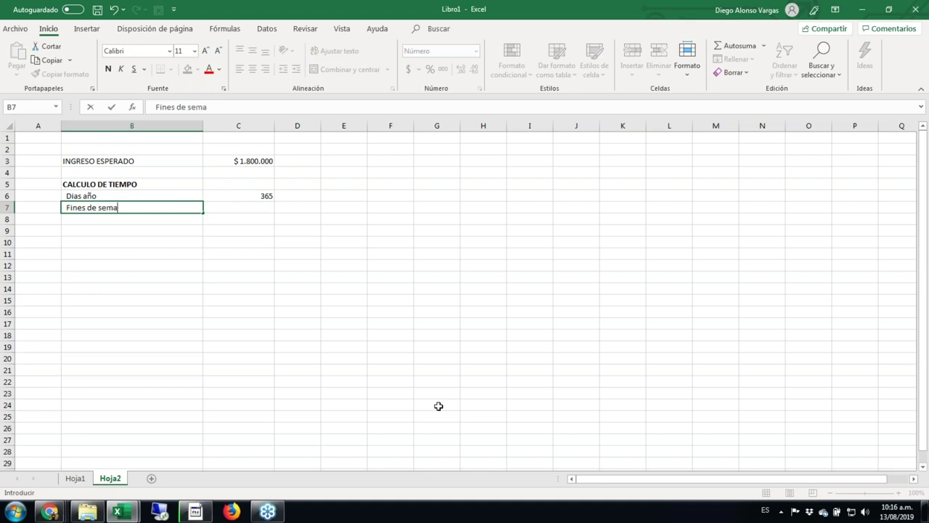
pyautogui.press('Tab')
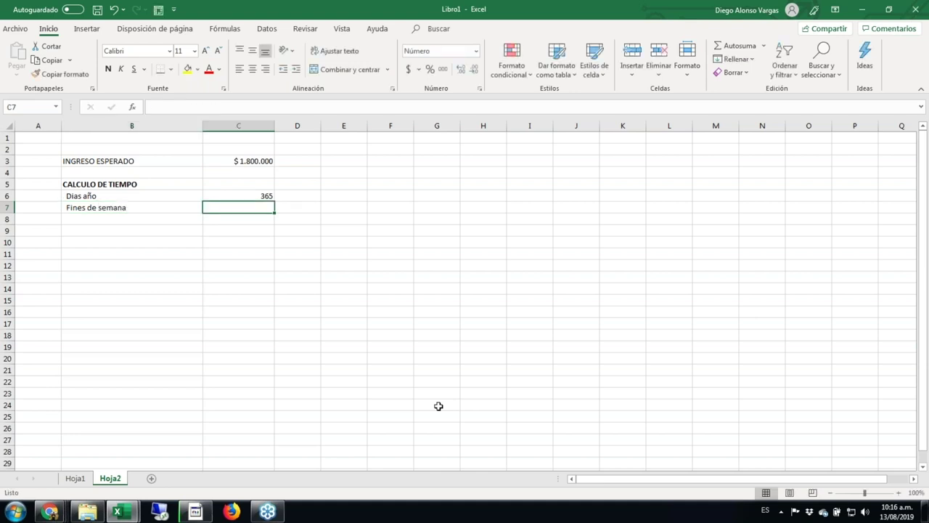
pyautogui.write('104')
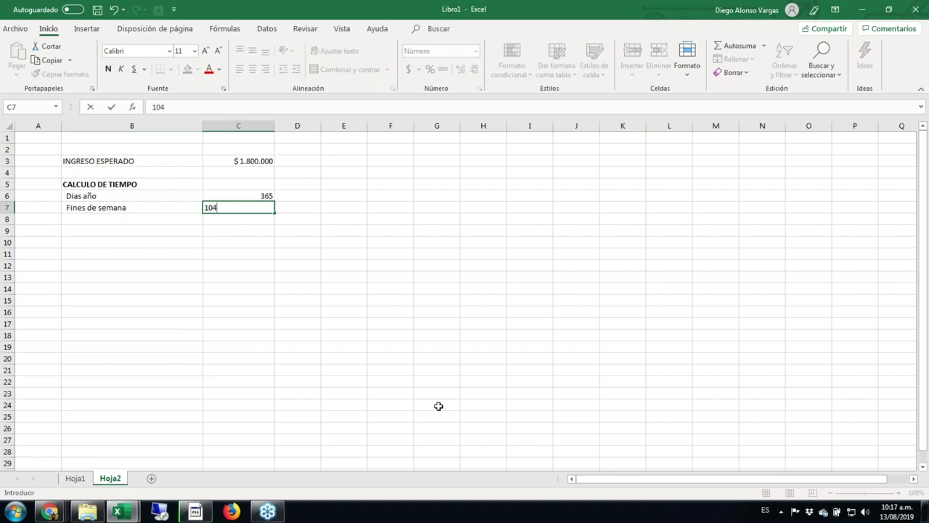
pyautogui.press('Return')
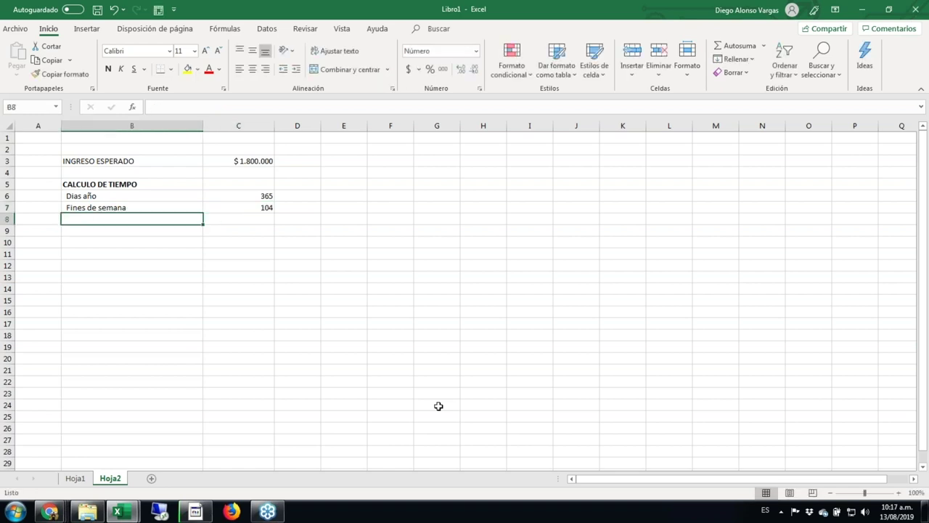
# - Change the Fines de semana value in C7 to the negative number -104
pyautogui.press('Right')
pyautogui.press('Up')
pyautogui.press('F2')
pyautogui.write('-')
pyautogui.press('Return')
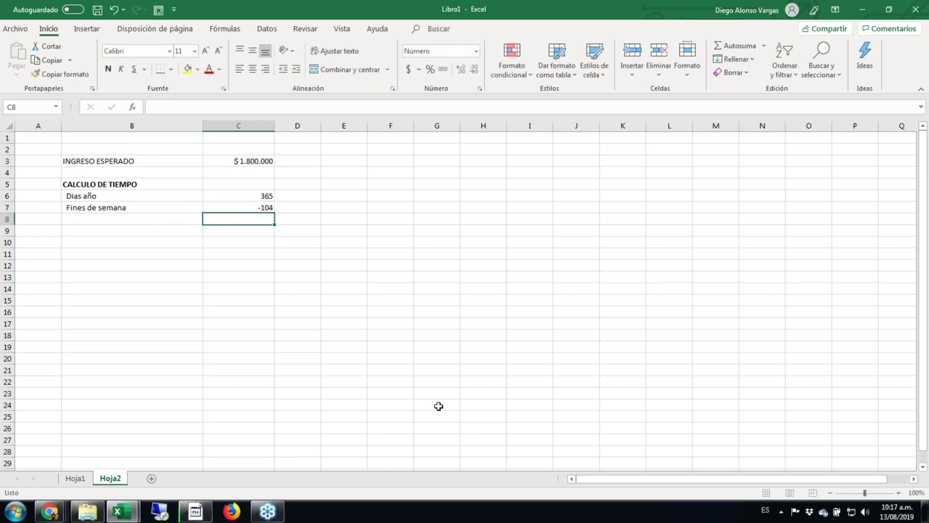
# - Enter the indented label Festivos in B8 with the value -17 in C8
pyautogui.write('Fest')
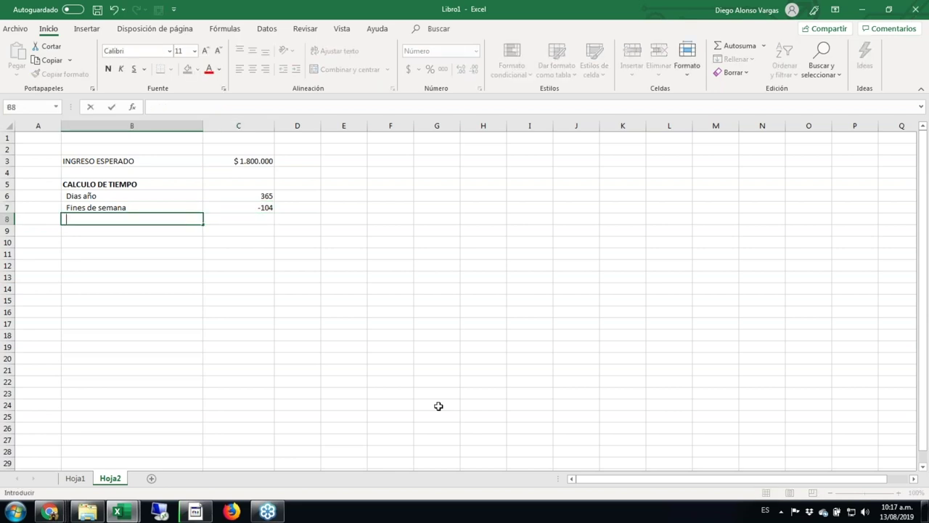
pyautogui.write('ivos')
pyautogui.press('Tab')
pyautogui.write('-')
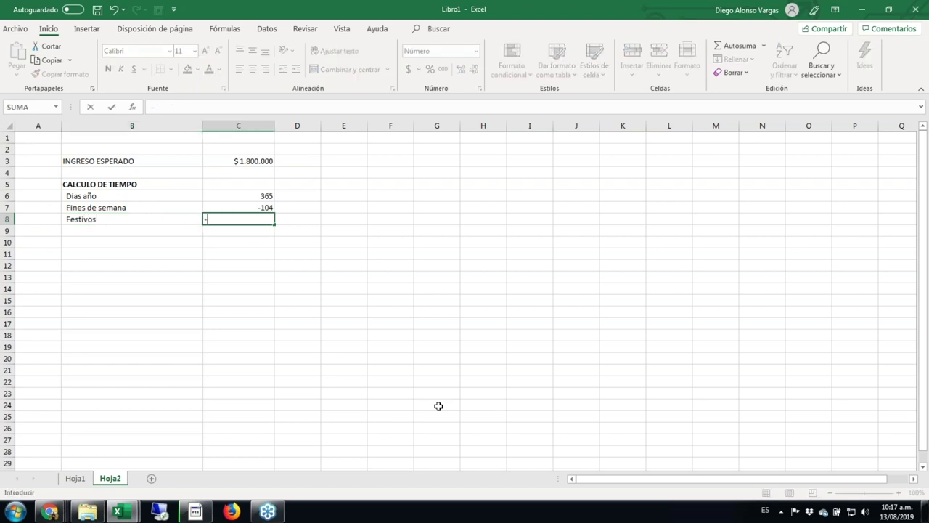
pyautogui.write('17')
pyautogui.press('Return')
pyautogui.press('Left')
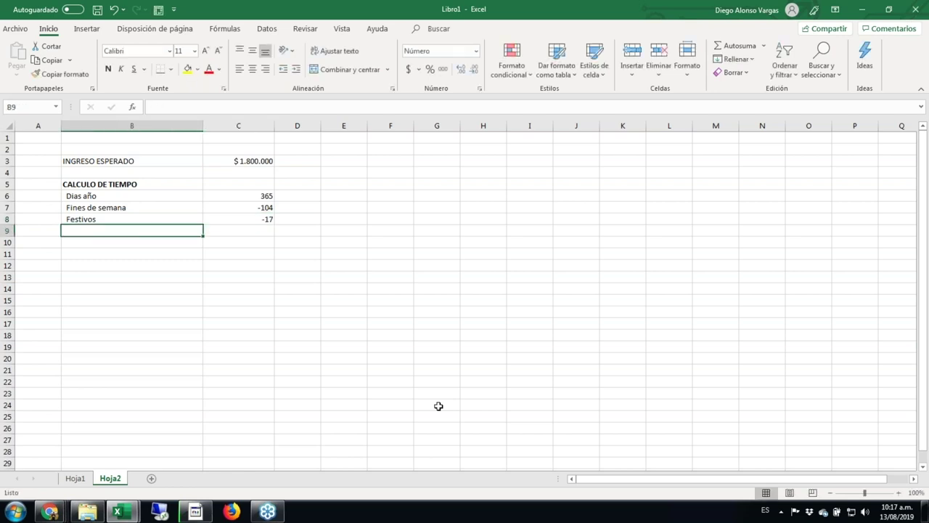
# - Enter the indented label Dias de vacaciones in B9 with the value -15 in C9
pyautogui.write('D')
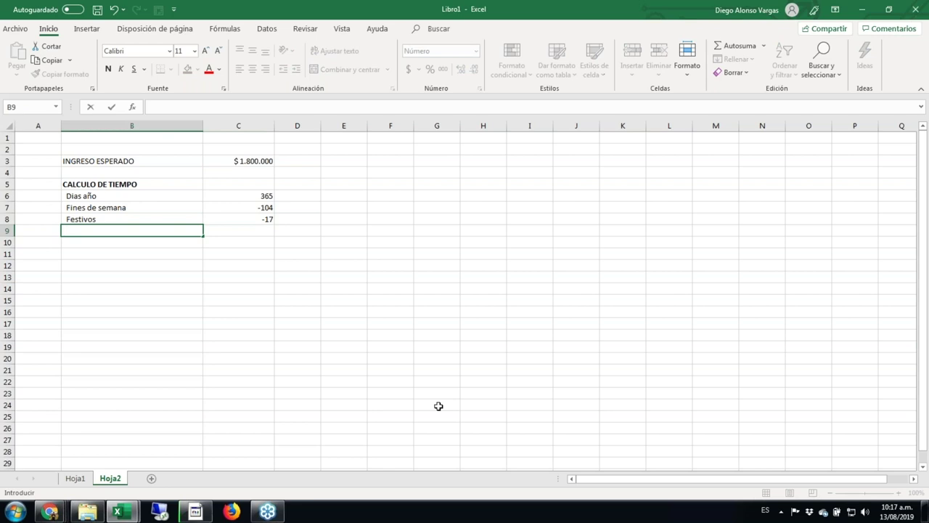
pyautogui.write('i')
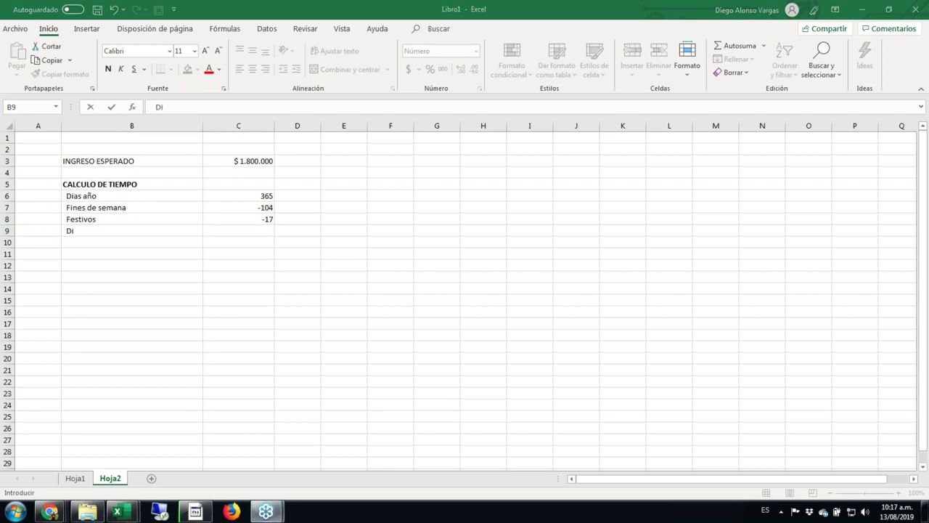
pyautogui.write('s')
pyautogui.press('BackSpace')
pyautogui.write('as de vacacione')
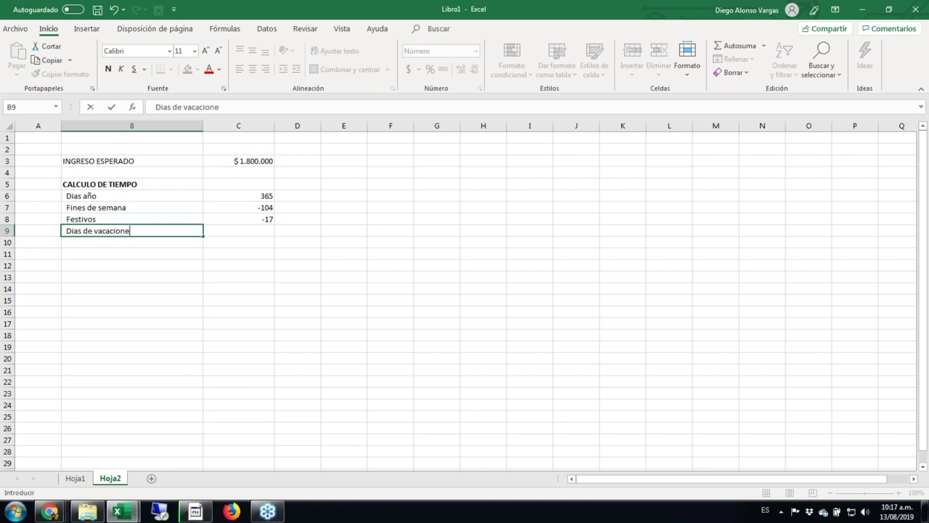
pyautogui.write('s')
pyautogui.press('Tab')
pyautogui.write('-15')
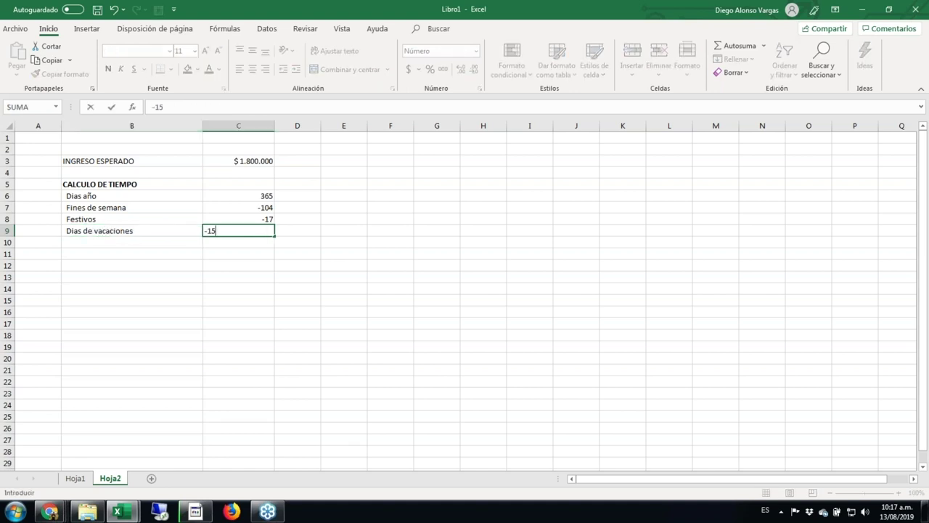
pyautogui.press('Return')
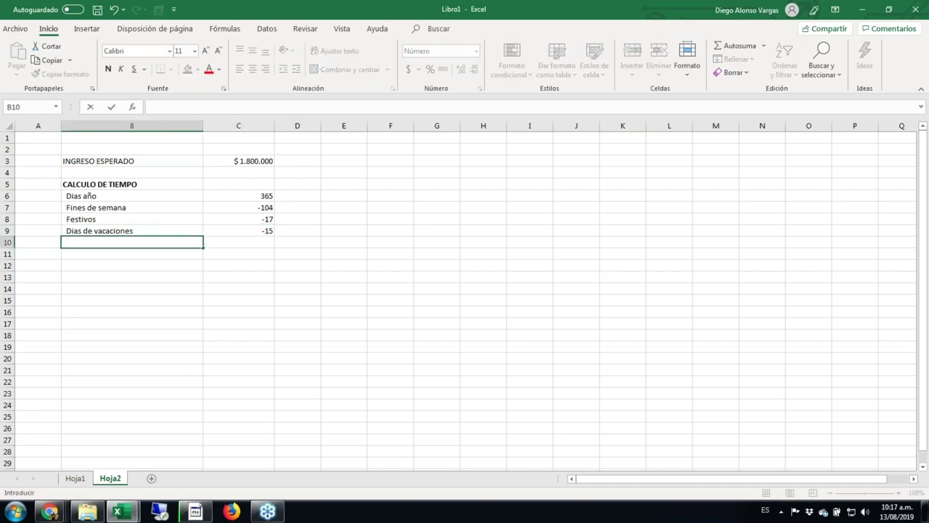
# - Enter the indented label Dias de Imprevistos in B10 with the value -10 in C10
pyautogui.write('Dias de Imprevistos')
pyautogui.press('Tab')
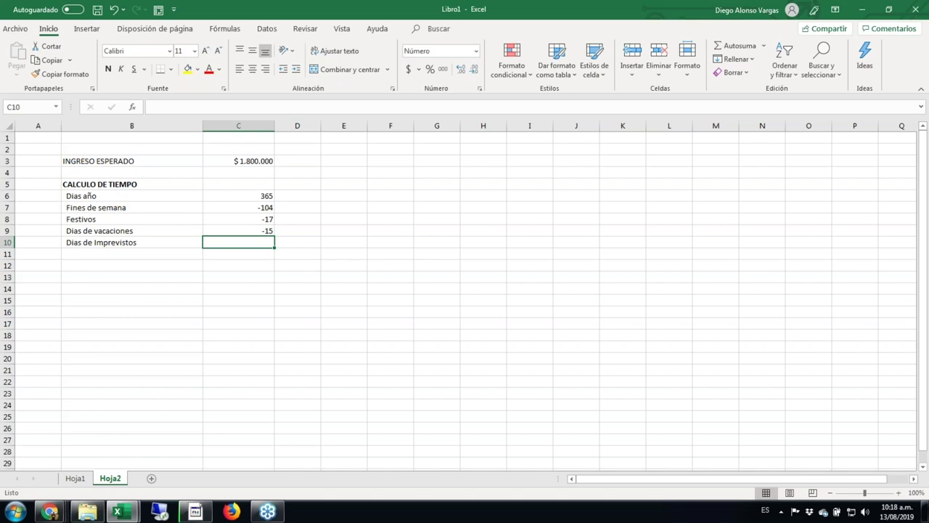
pyautogui.write('-10')
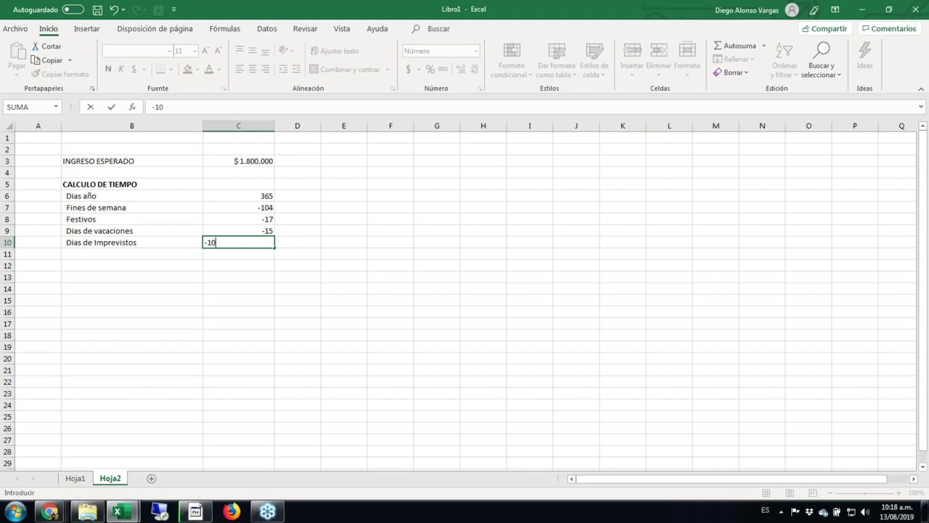
pyautogui.press('Return')
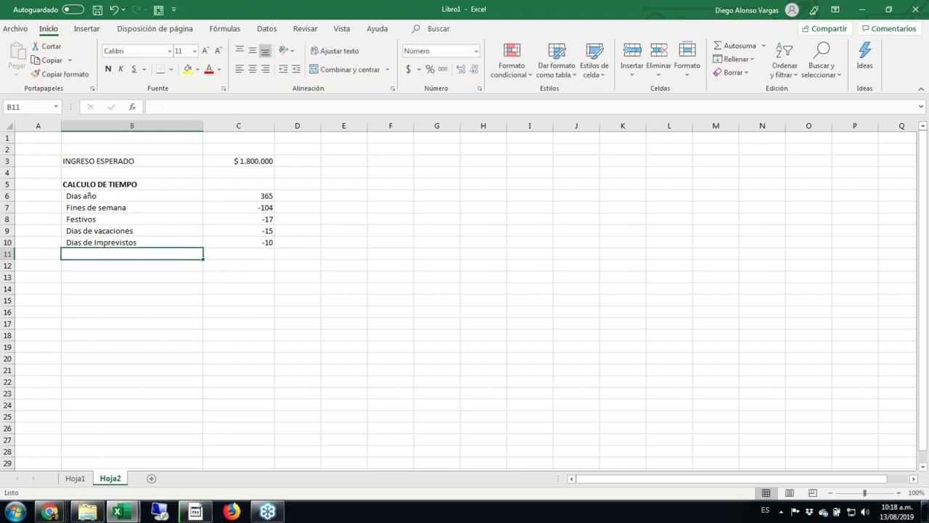
# - Enter the label Total dias en total laborales in B11 and sum C6:C10 in C11
pyautogui.write('Total dias')
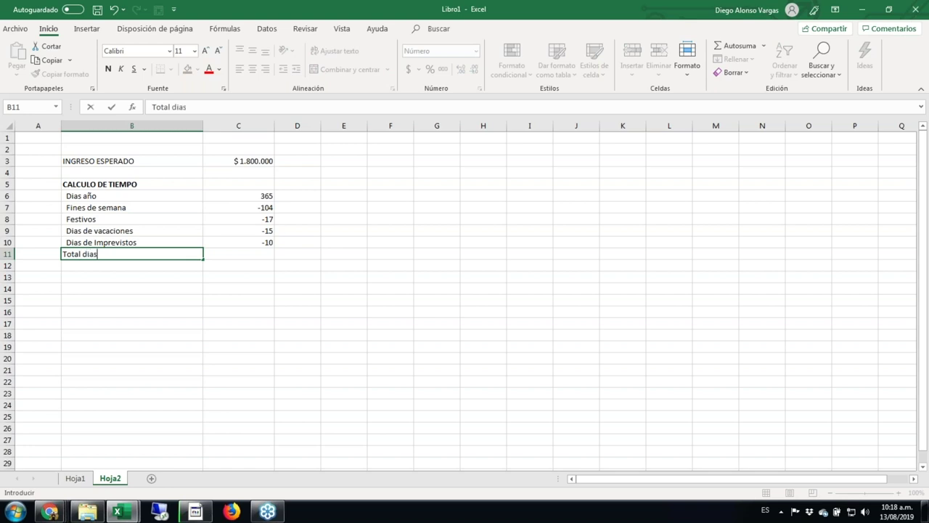
pyautogui.write(' en total labora ')
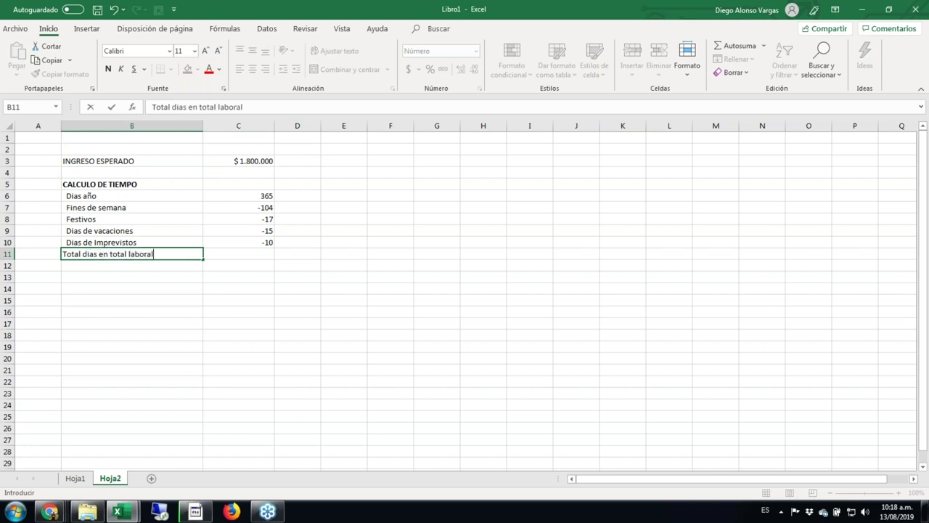
pyautogui.write('es')
pyautogui.press('Tab')
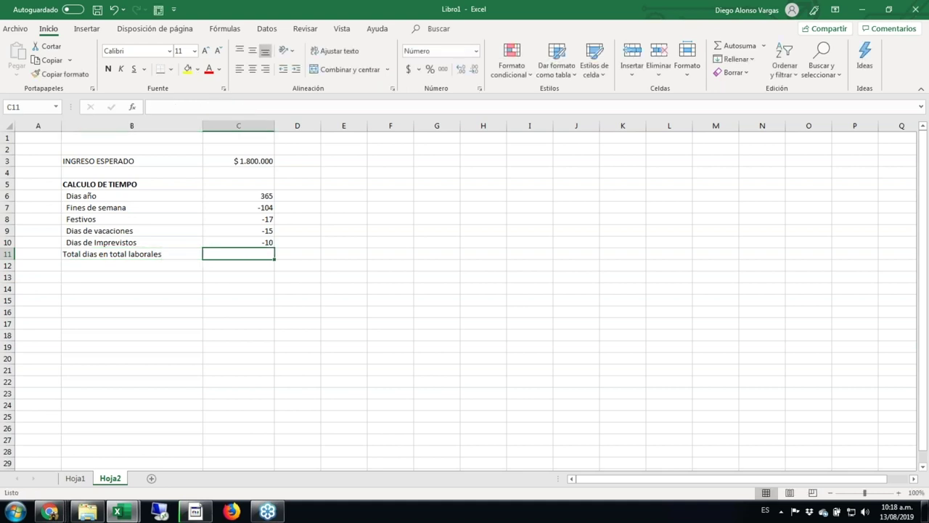
pyautogui.write('=suma')
pyautogui.press('Tab')
pyautogui.moveTo(261, 242); pyautogui.dragTo(269, 192)
pyautogui.hotkey('ctrl', 'Return')
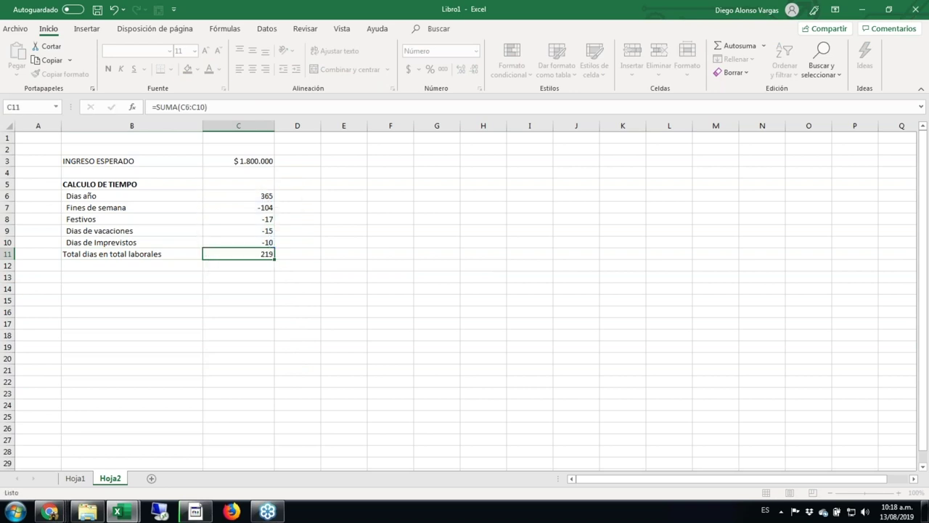
# - Make the total row B11:C11 and the Dias año row B6:C6 bold
pyautogui.hotkey('shift', 'Left')
pyautogui.hotkey('ctrl', 'n')
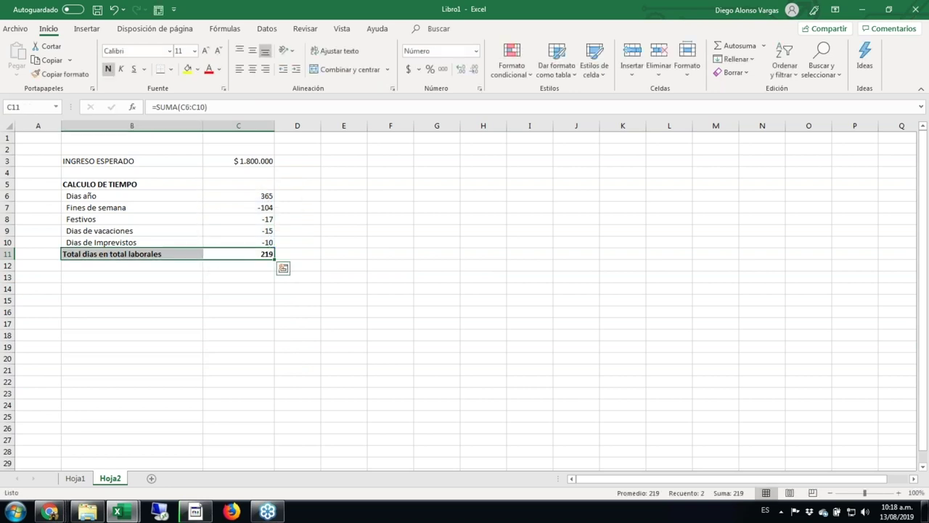
pyautogui.hotkey('shift', 'Right')
pyautogui.press('Up')
pyautogui.press('Up')
pyautogui.press('Up')
pyautogui.press('Up')
pyautogui.press('Up')
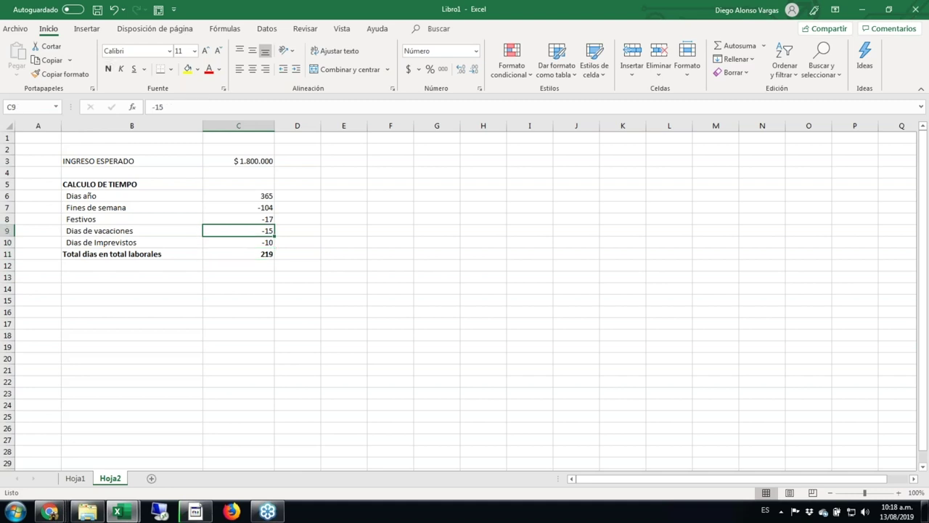
pyautogui.hotkey('shift', 'Left')
pyautogui.hotkey('ctrl', 'n')
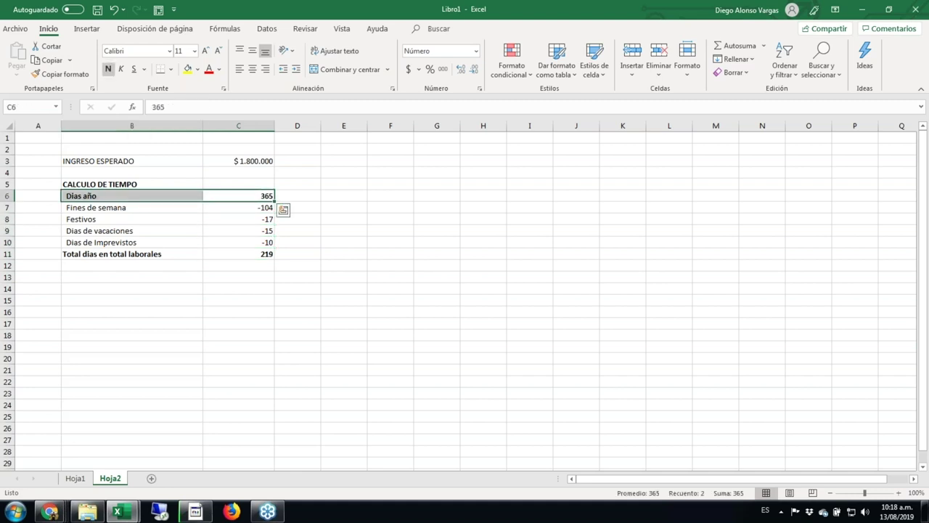
# - Enter the label Horas a trabajar mes in B13, leaving row 12 blank
pyautogui.press('Down')
pyautogui.press('Down')
pyautogui.press('Down')
pyautogui.press('Down')
pyautogui.press('Down')
pyautogui.press('Down')
pyautogui.press('Down')
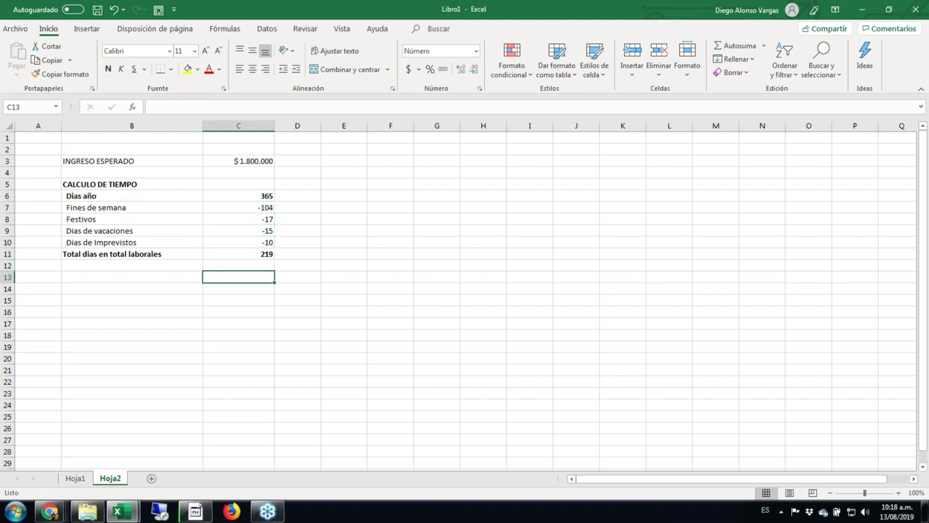
pyautogui.press('Left')
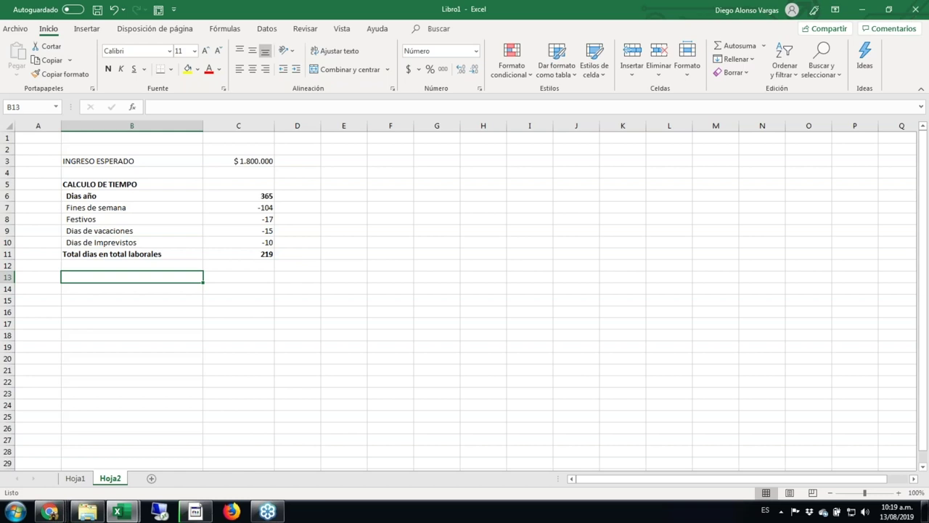
pyautogui.write('Horas')
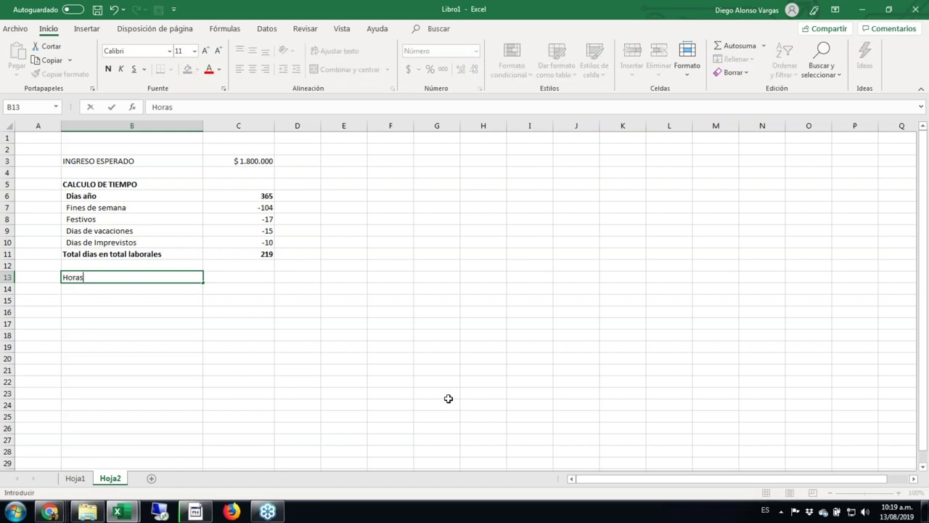
pyautogui.write(' a trabajar mes')
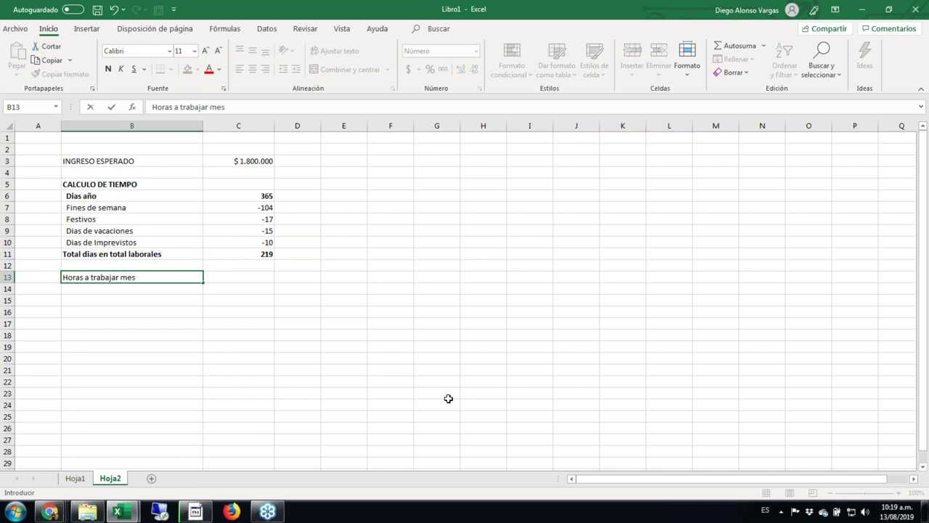
pyautogui.press('Tab')
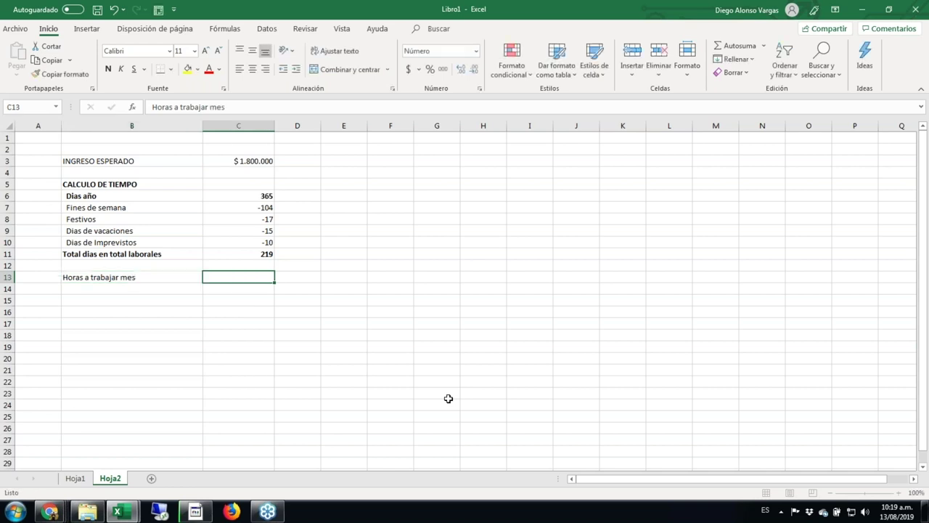
# - Calculate the monthly working hours in C13 as 7*21 and make B13:C13 bold
pyautogui.write('+')
pyautogui.write('7')
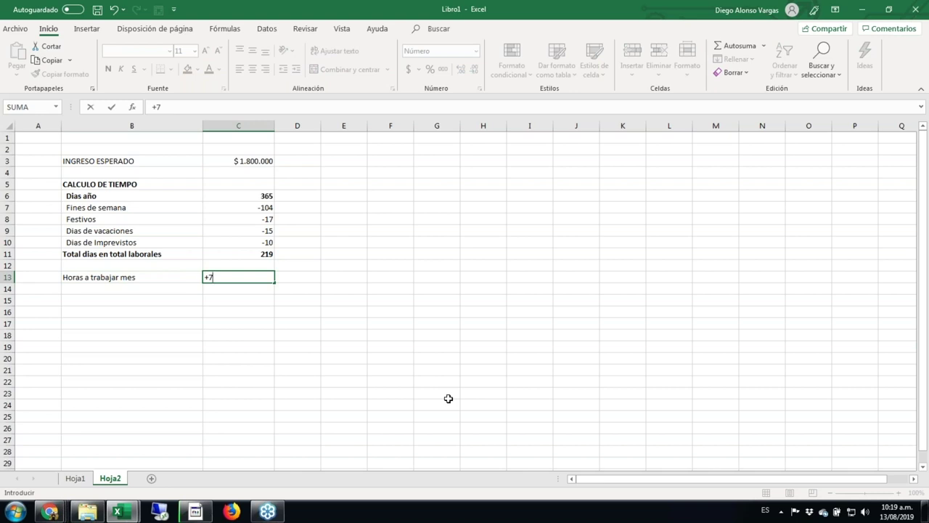
pyautogui.write('*21')
pyautogui.hotkey('ctrl', 'Return')
pyautogui.hotkey('shift', 'Left')
pyautogui.hotkey('ctrl', 'n')
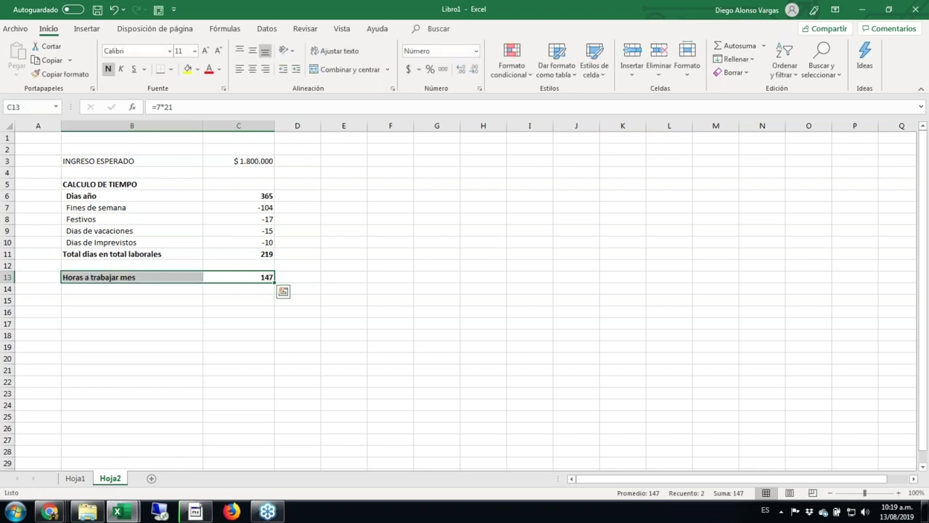
pyautogui.hotkey('shift', 'Right')
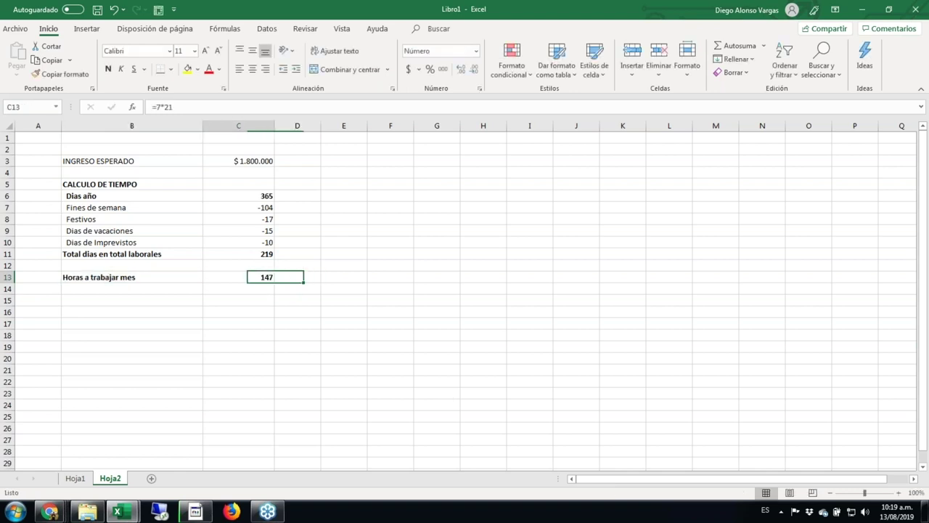
# - Enter the indented label (-) Hr de ventas in B14 with the value 8 in C14
pyautogui.press('Down')
pyautogui.press('Left')
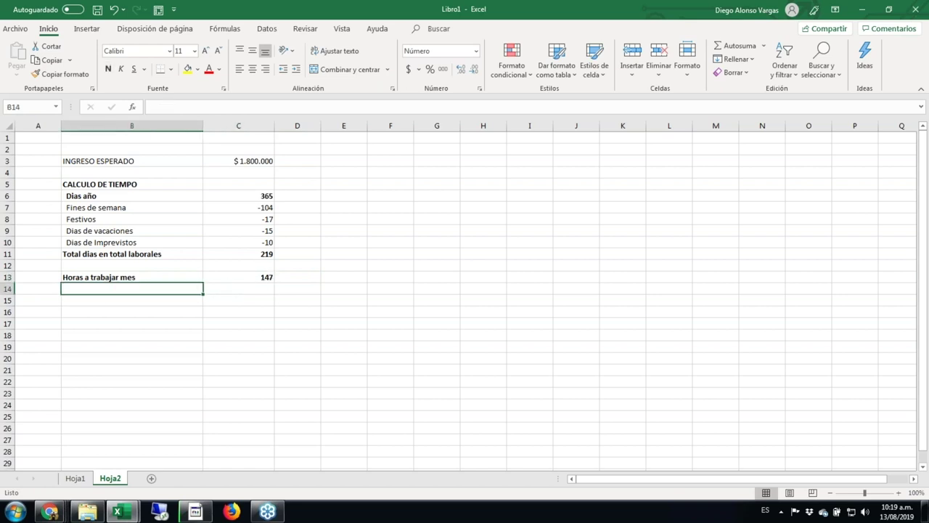
pyautogui.hotkey('alt', 'Tab')
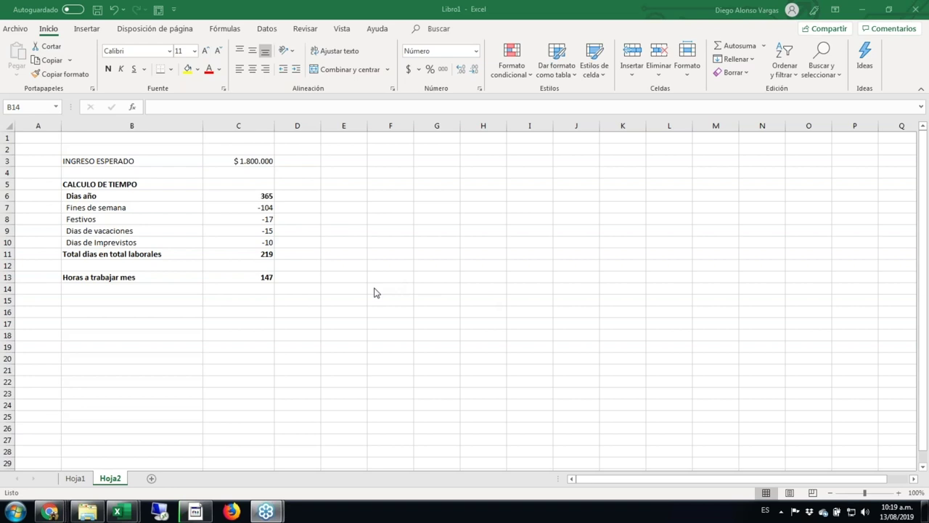
pyautogui.hotkey('alt', 'Tab')
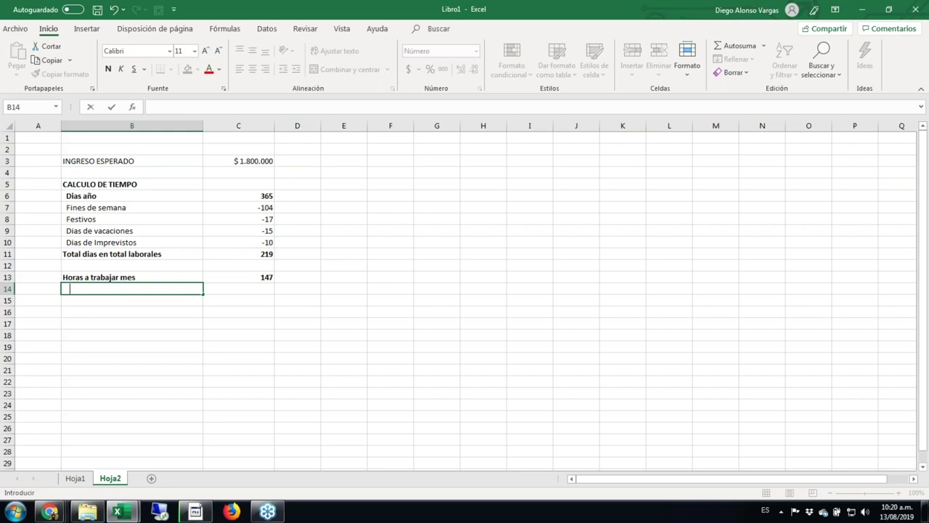
pyautogui.write('(-) Hr de ventas')
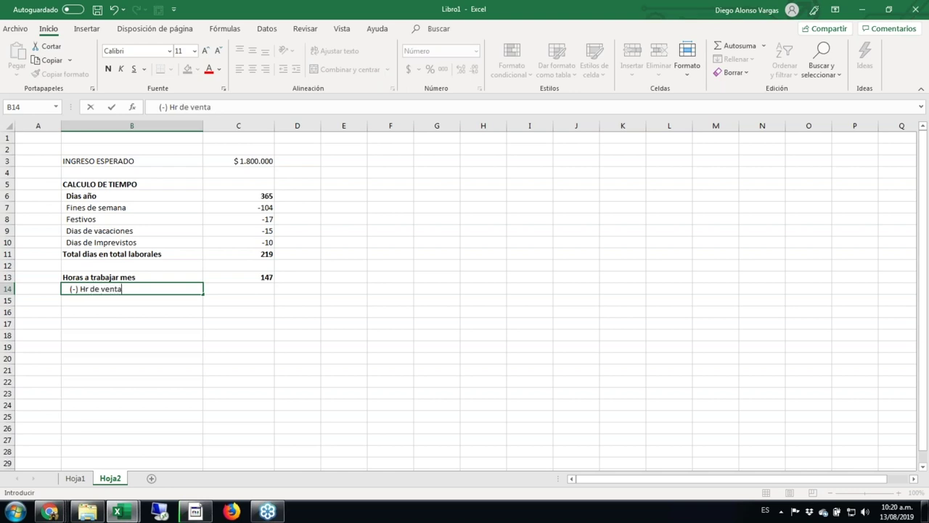
pyautogui.press('Tab')
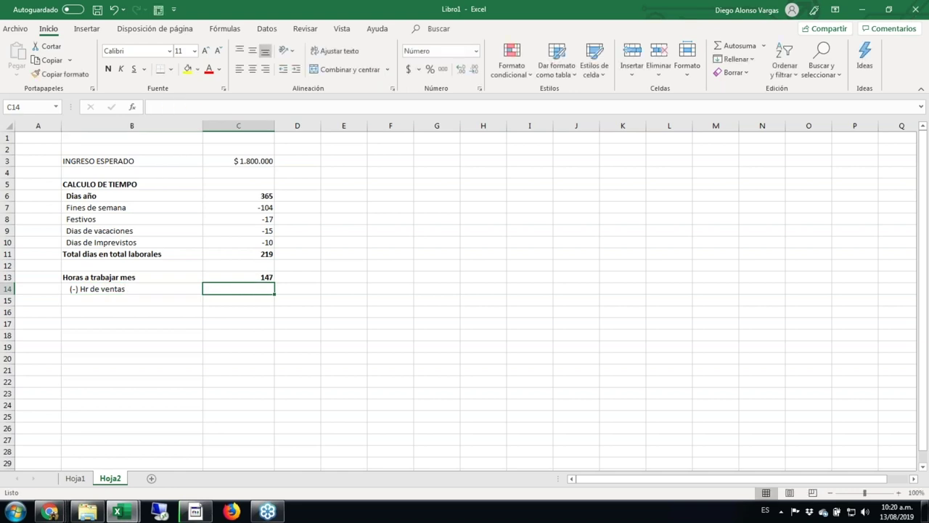
pyautogui.write('8')
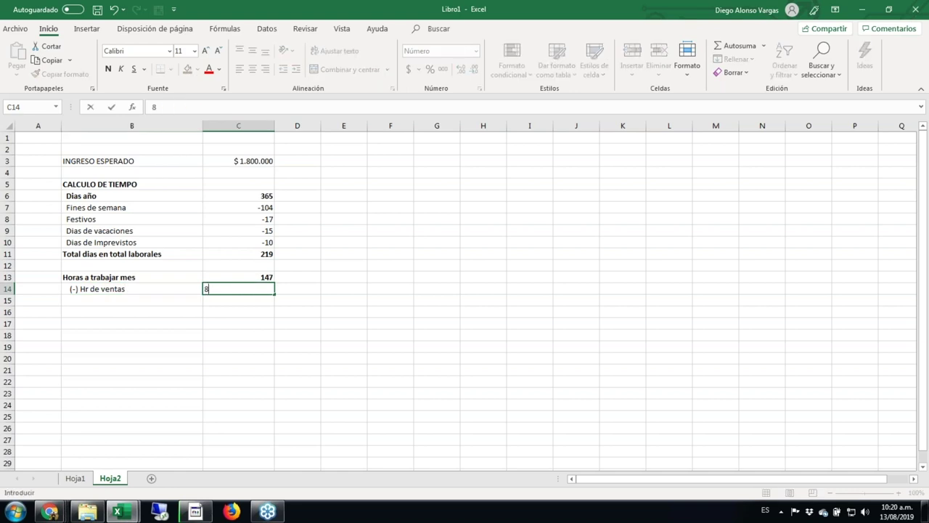
pyautogui.press('Return')
# - Enter the indented label (-) Hr Capacitacion in B15 with the value 4 in C15
pyautogui.write('(')
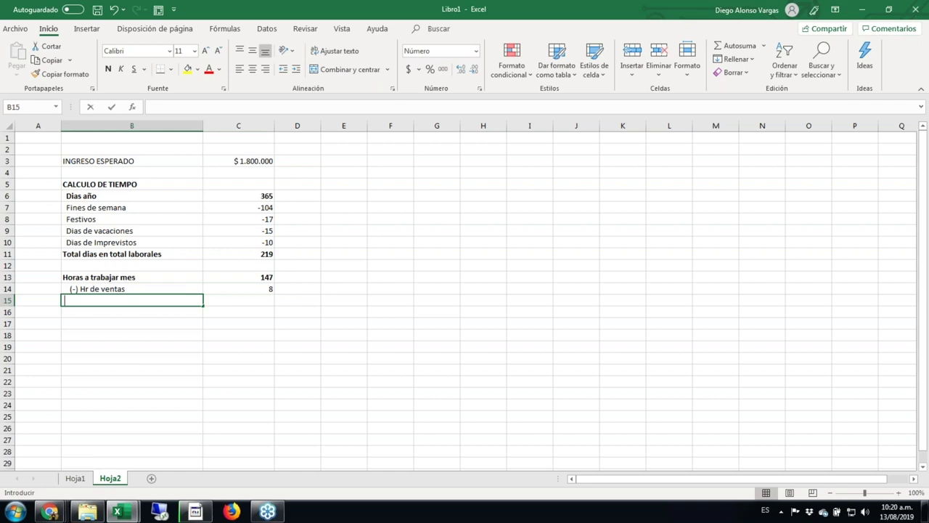
pyautogui.write('.')
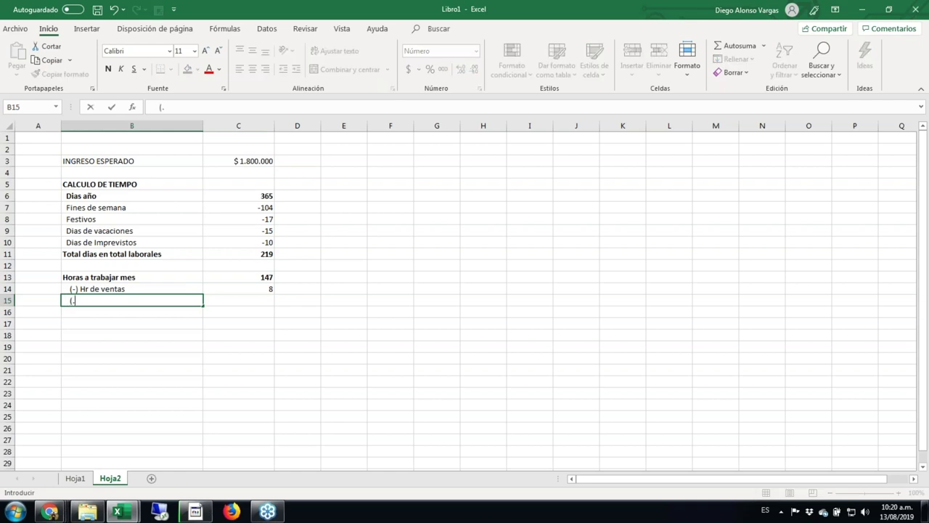
pyautogui.press('BackSpace')
pyautogui.write('-) Hr Capacitacion')
pyautogui.click(238, 300)
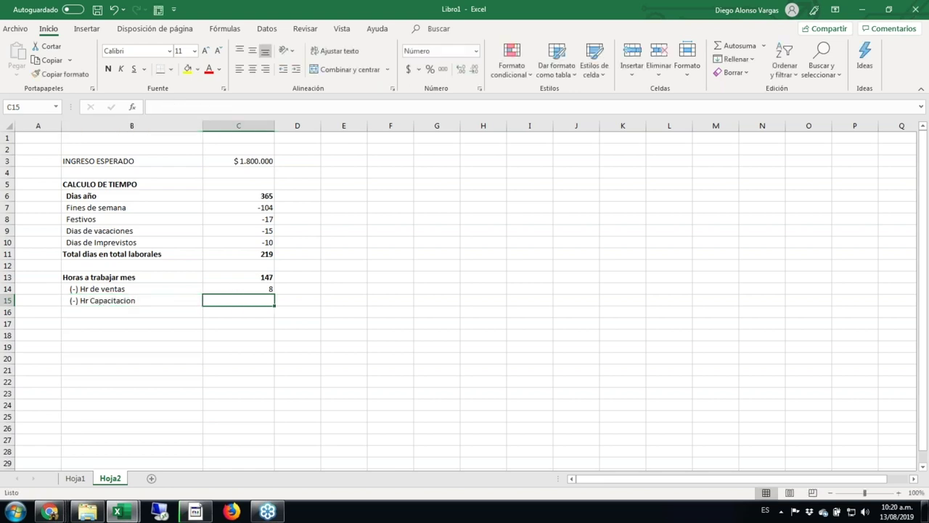
pyautogui.write('4')
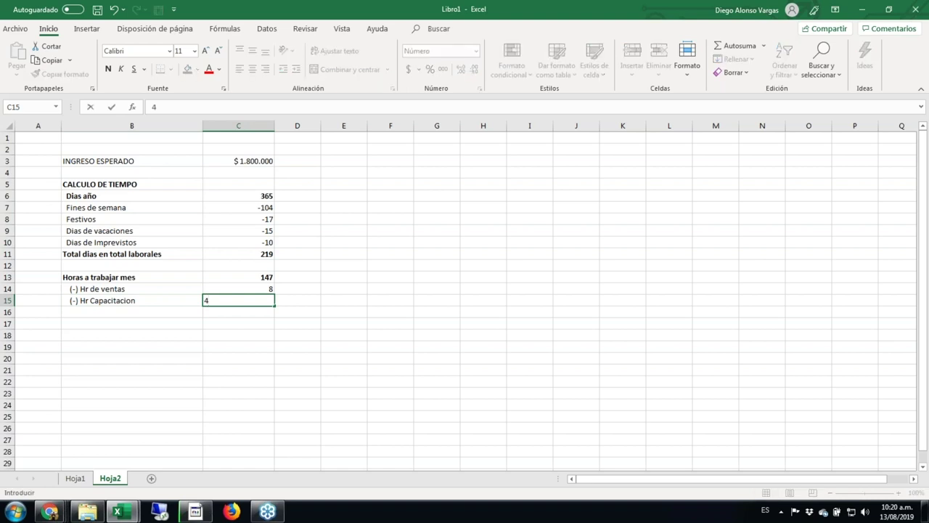
pyautogui.press('Return')
# - Enter the indented label (-) tiempos muertos (descanso) in B16 with the value 8 in C16
pyautogui.write('(-) ')
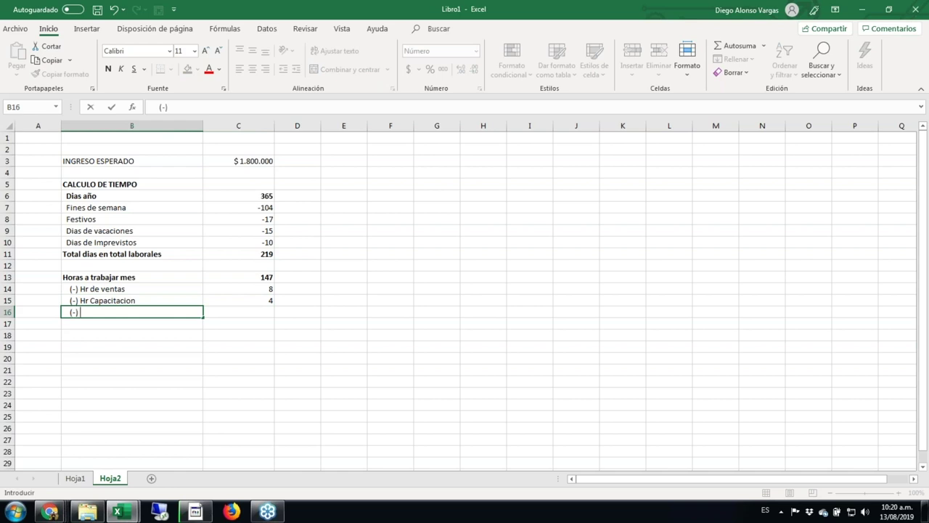
pyautogui.write('tiempos muertos (desca')
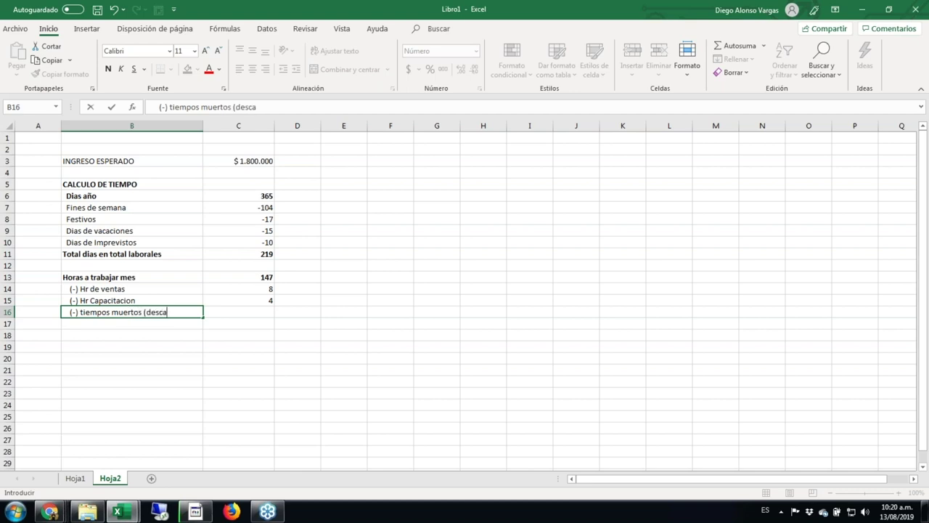
pyautogui.write('nso)')
pyautogui.press('Tab')
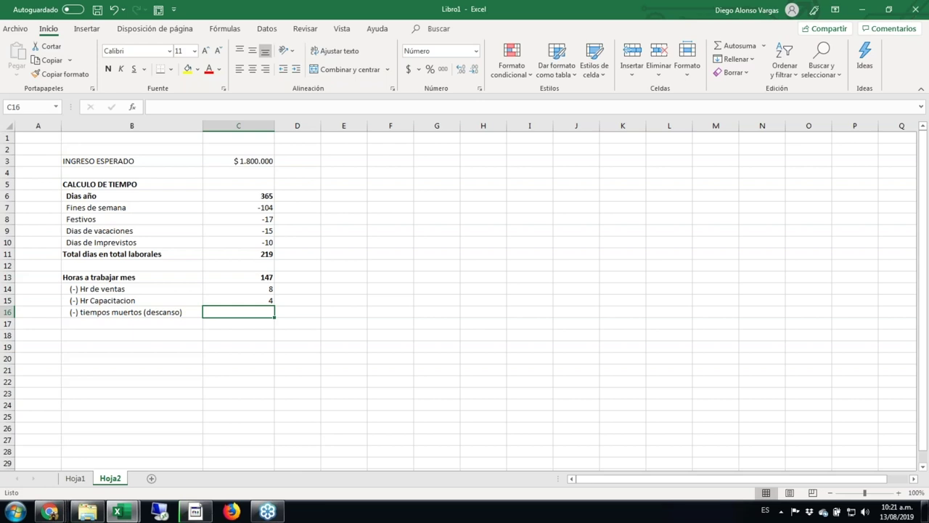
pyautogui.write('8')
pyautogui.press('Return')
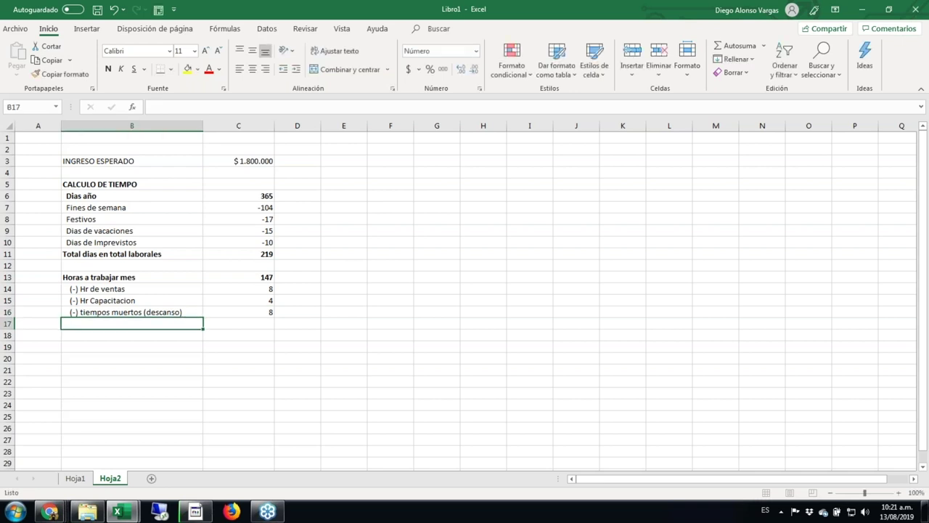
# - Enter the indented label (-) Relaciones Publicas in B17 with the value 4 in C17
pyautogui.write('(')
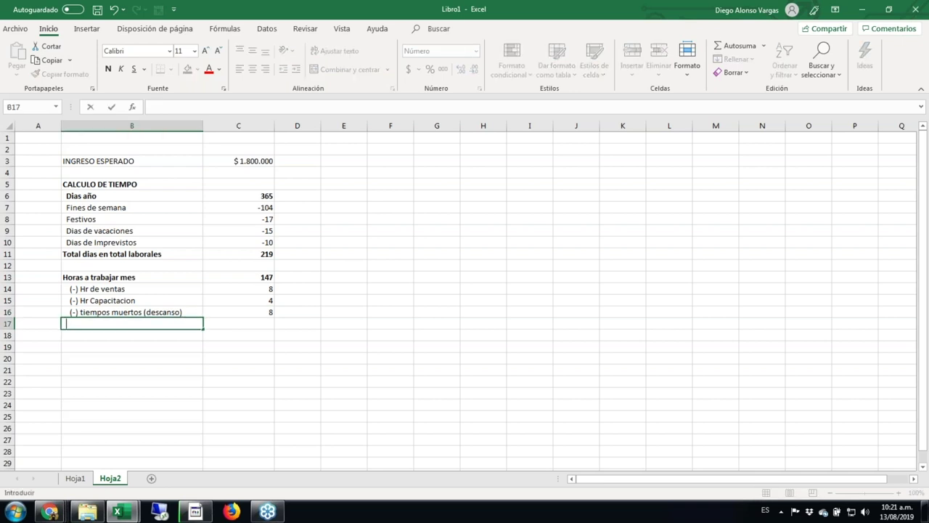
pyautogui.write('-) Relaciones Pub')
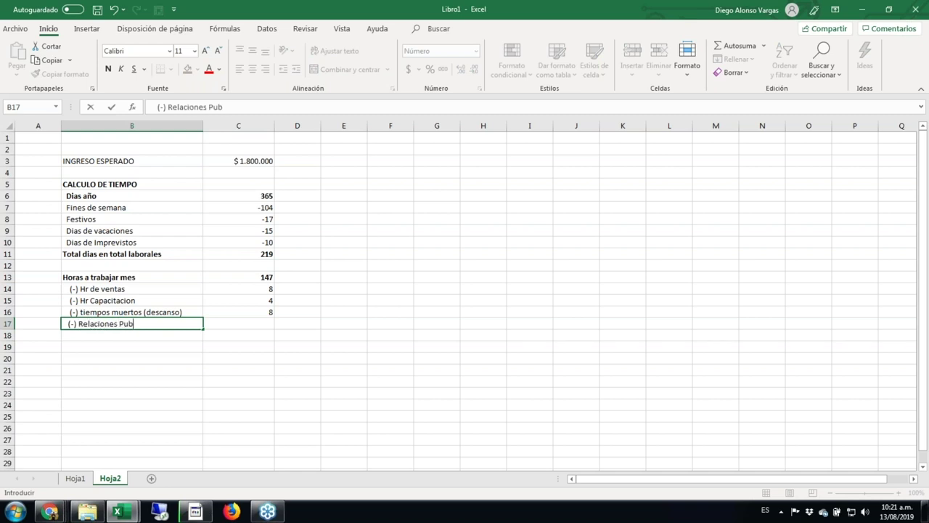
pyautogui.write('licas')
pyautogui.click(238, 323)
pyautogui.write('4')
# - Enter the label Total Hr. Prductivas in B18
pyautogui.click(131, 335)
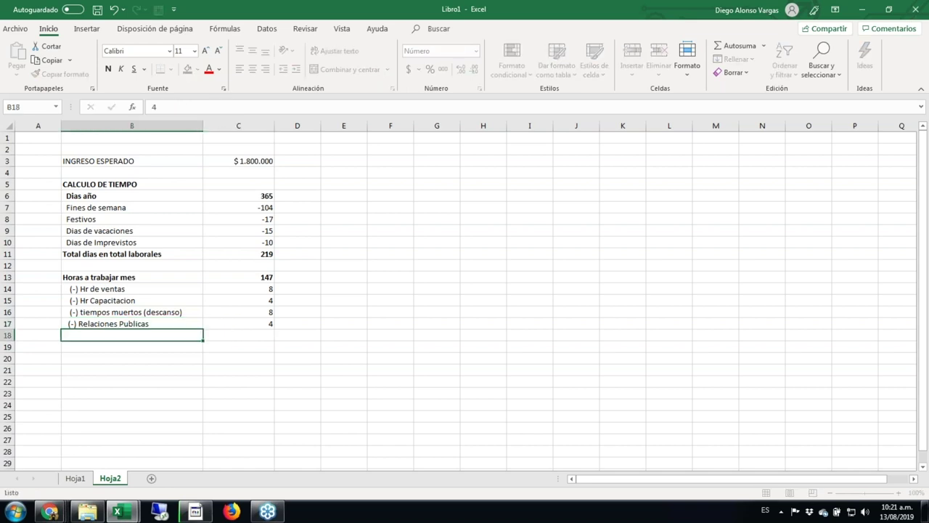
pyautogui.write('Total Hr. P')
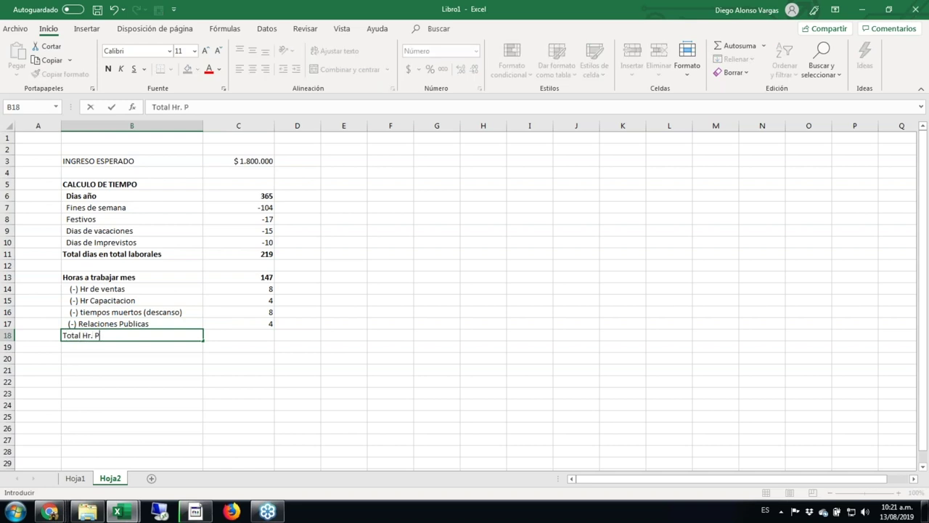
pyautogui.write('rductivas')
pyautogui.press('Tab')
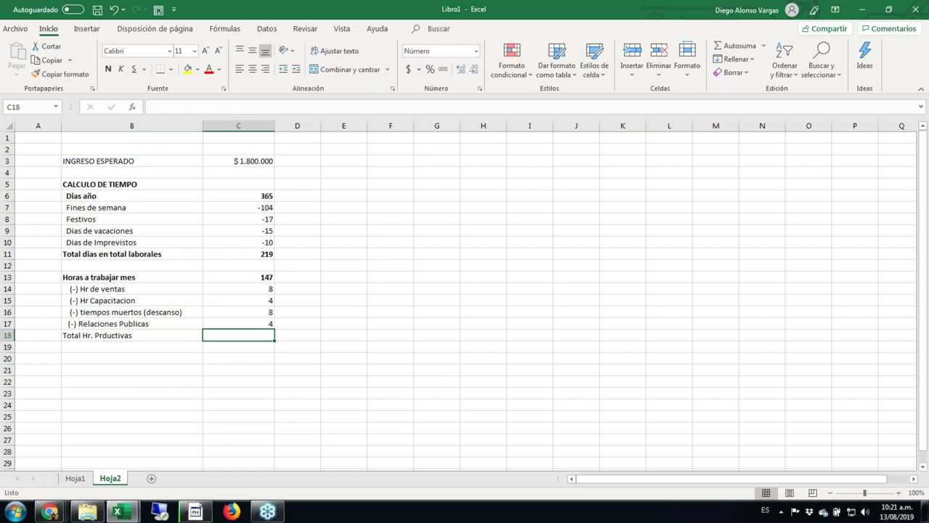
# - Make the four hour deductions in C14:C17 negative: -8, -4, -8 and -4
pyautogui.press('Up')
pyautogui.press('Up')
pyautogui.press('Up')
pyautogui.press('Up')
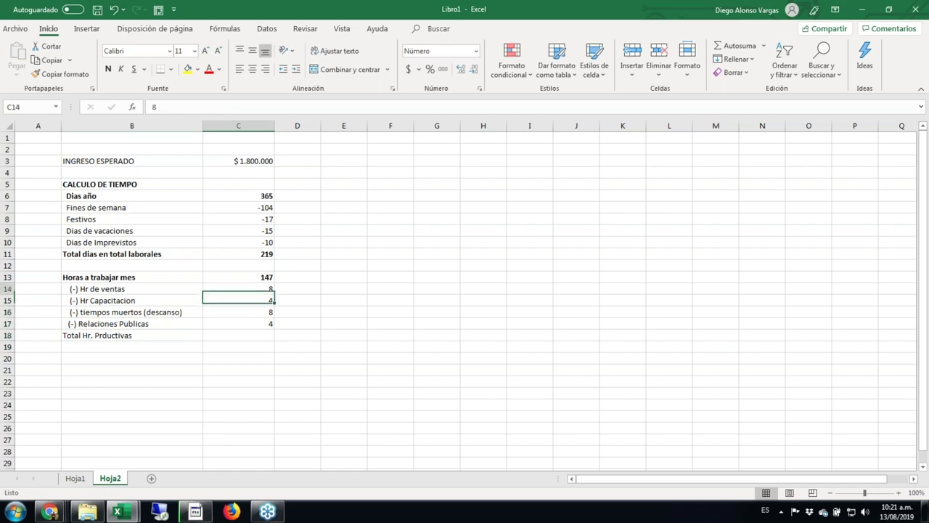
pyautogui.press('F2')
pyautogui.press('Home')
pyautogui.write('-')
pyautogui.press('Return')
pyautogui.press('F2')
pyautogui.press('Home')
pyautogui.write('-')
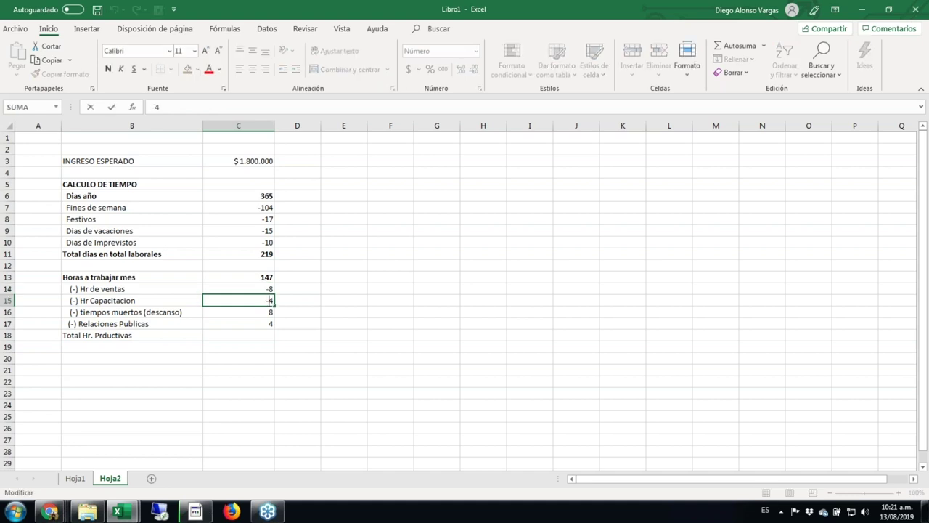
pyautogui.press('Return')
pyautogui.press('F2')
pyautogui.press('Home')
pyautogui.write('-')
pyautogui.press('Return')
pyautogui.press('F2')
pyautogui.press('Home')
pyautogui.write('-')
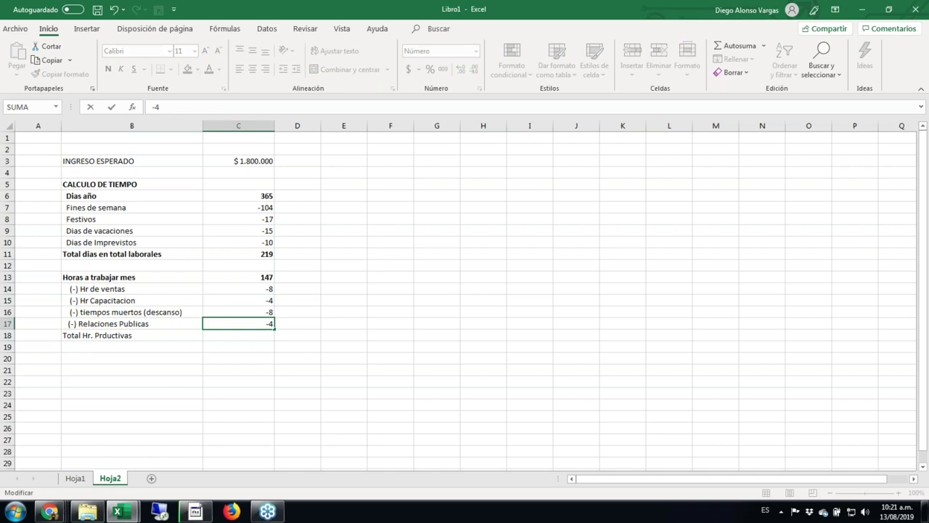
pyautogui.press('Return')
# - Calculate the total productive hours in C18 with SUMA over C13:C17
pyautogui.write('=suma')
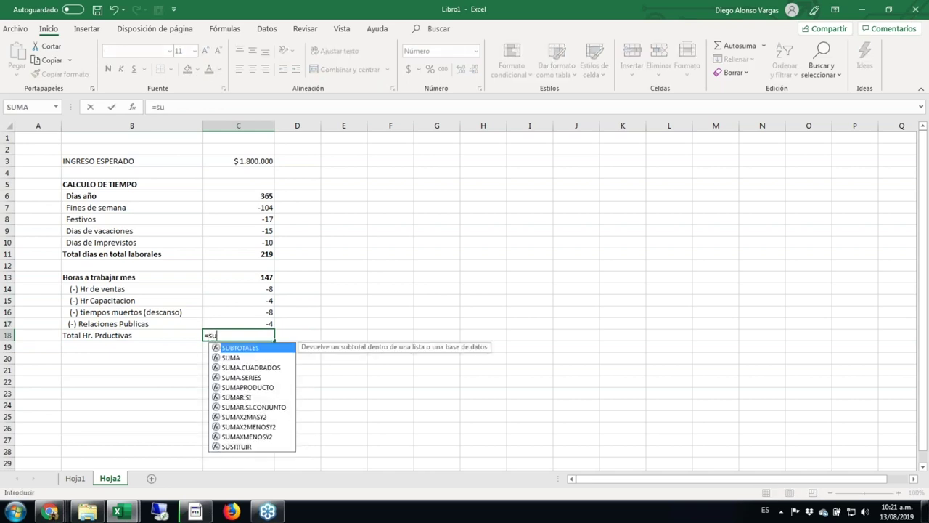
pyautogui.press('Tab')
pyautogui.press('Up')
pyautogui.hotkey('shift', 'Up')
pyautogui.hotkey('shift', 'Up')
pyautogui.hotkey('shift', 'Up')
pyautogui.hotkey('shift', 'Up')
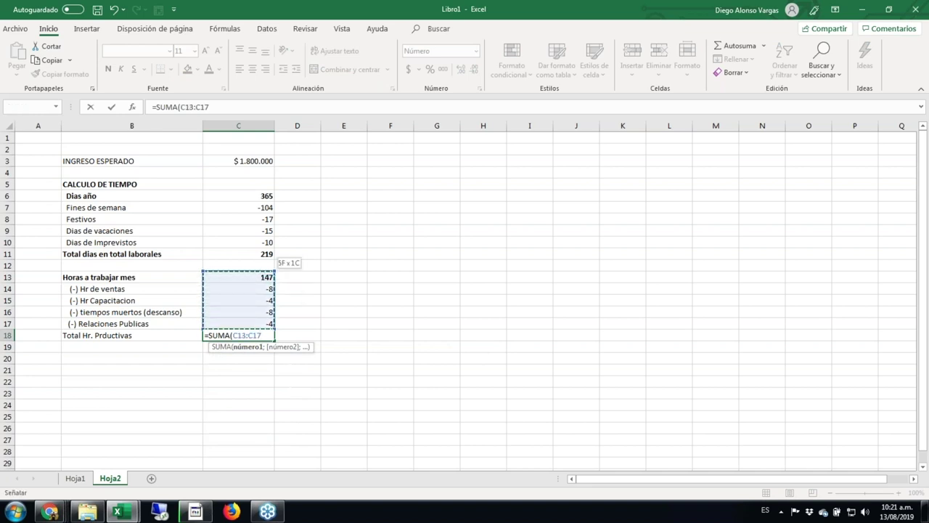
pyautogui.press('Return')
# - Make the productive hours total row B18:C18 bold
pyautogui.hotkey('shift', 'Left')
pyautogui.hotkey('ctrl', 'n')
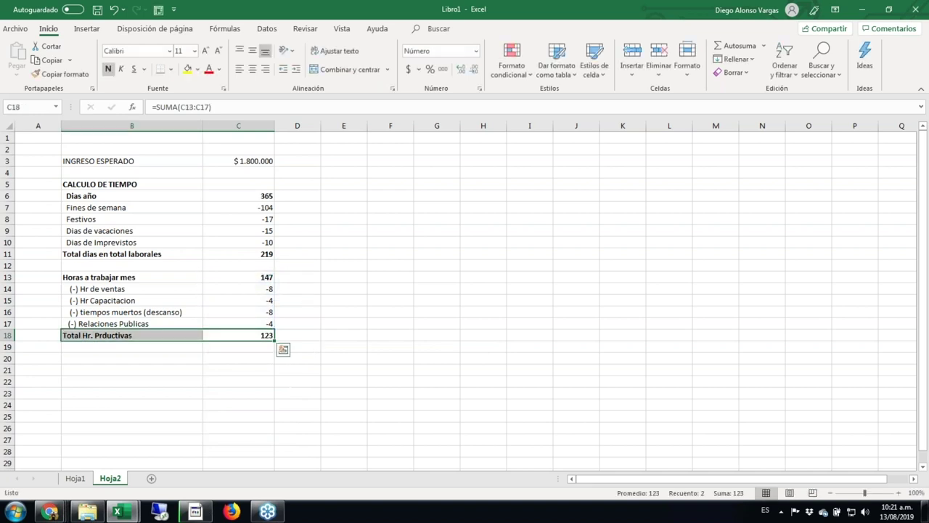
pyautogui.hotkey('shift', 'Right')
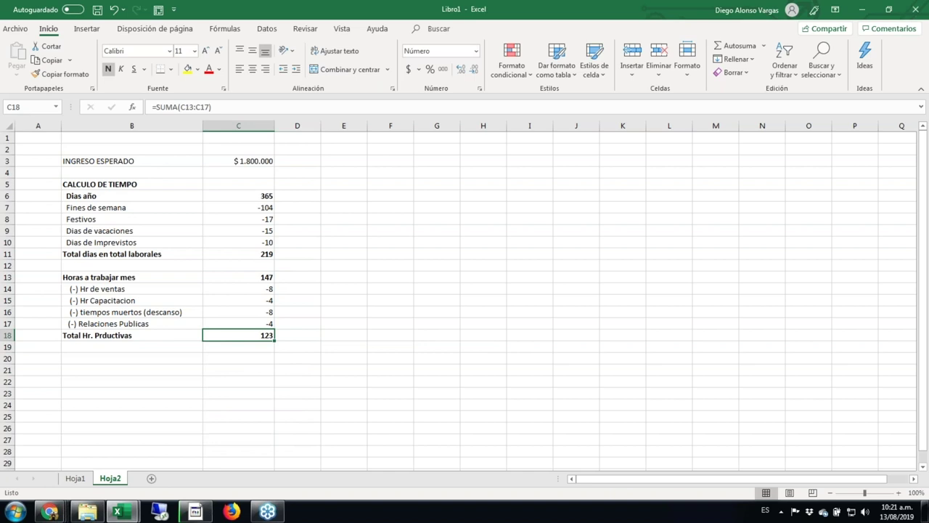
pyautogui.press('Up')
pyautogui.press('Up')
pyautogui.press('Up')
pyautogui.press('Up')
pyautogui.press('Up')
pyautogui.press('Down')
pyautogui.press('Down')
pyautogui.press('Down')
pyautogui.press('Down')
pyautogui.press('Down')
# - Calculate the daily productive hours in C19 as C18/21 and make B19:C19 bold
pyautogui.click(239, 347)
pyautogui.write('+')
pyautogui.press('Up')
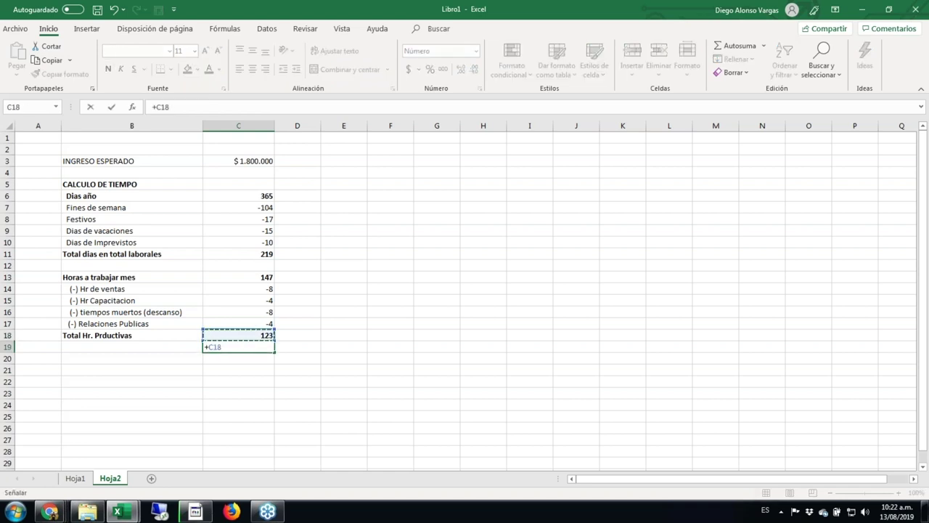
pyautogui.write('/21')
pyautogui.hotkey('ctrl', 'Return')
pyautogui.hotkey('shift', 'Left')
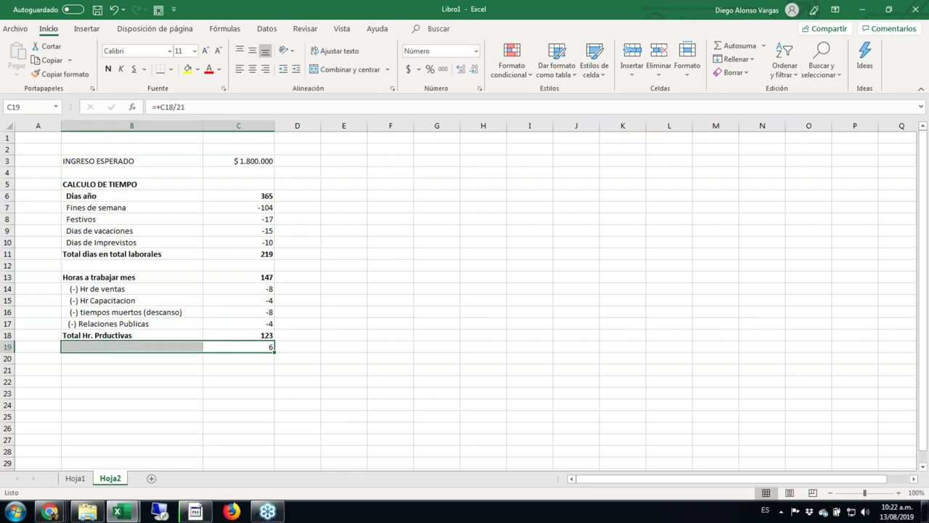
pyautogui.hotkey('ctrl', 'n')
# - Enter the label Cant. Horas por dia in B19
pyautogui.press('Left')
pyautogui.write('C')
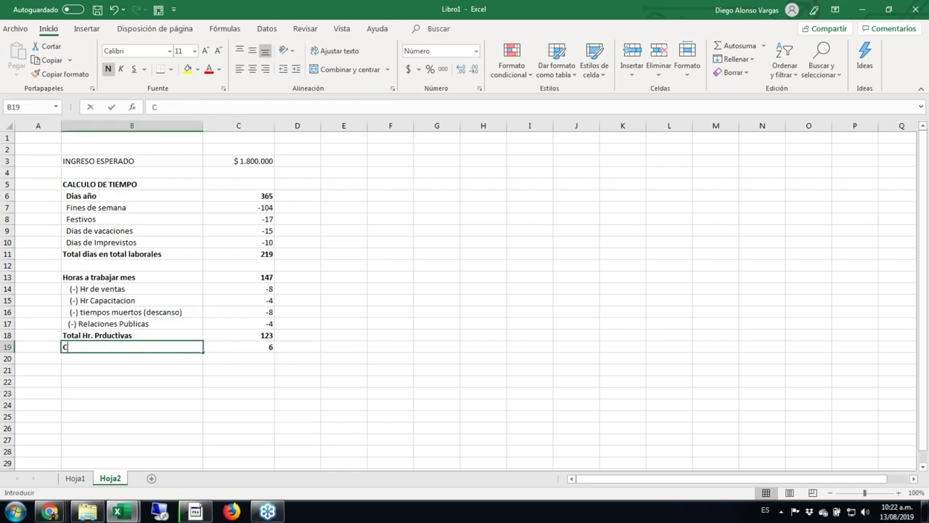
pyautogui.write('ant. H')
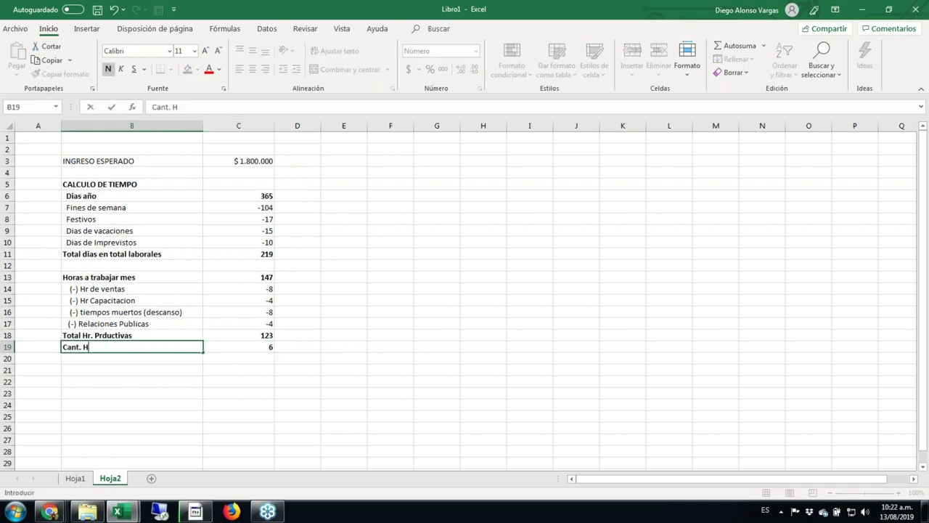
pyautogui.write('oras por dia')
pyautogui.hotkey('ctrl', 'Return')
pyautogui.click(239, 346)
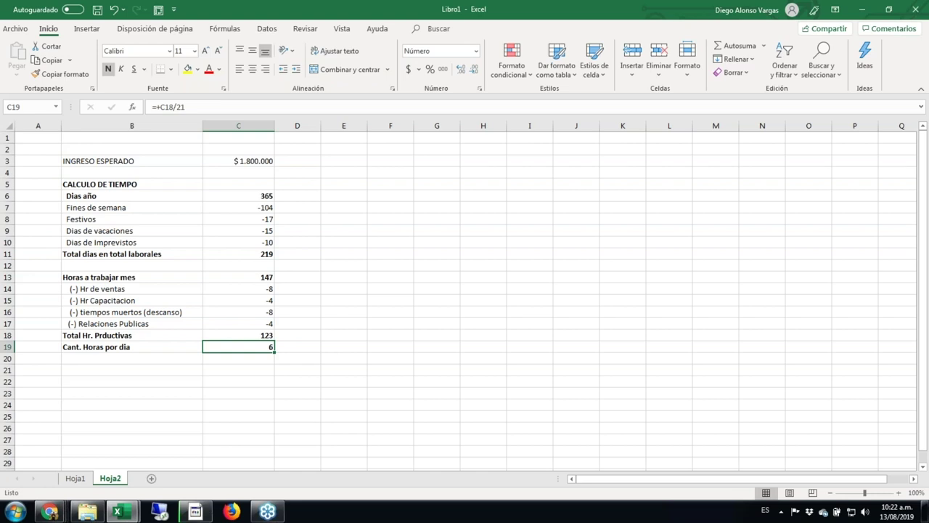
# - Make the INGRESO ESPERADO row B3:C3 bold
pyautogui.press('Down')
pyautogui.press('Down')
pyautogui.press('Left')
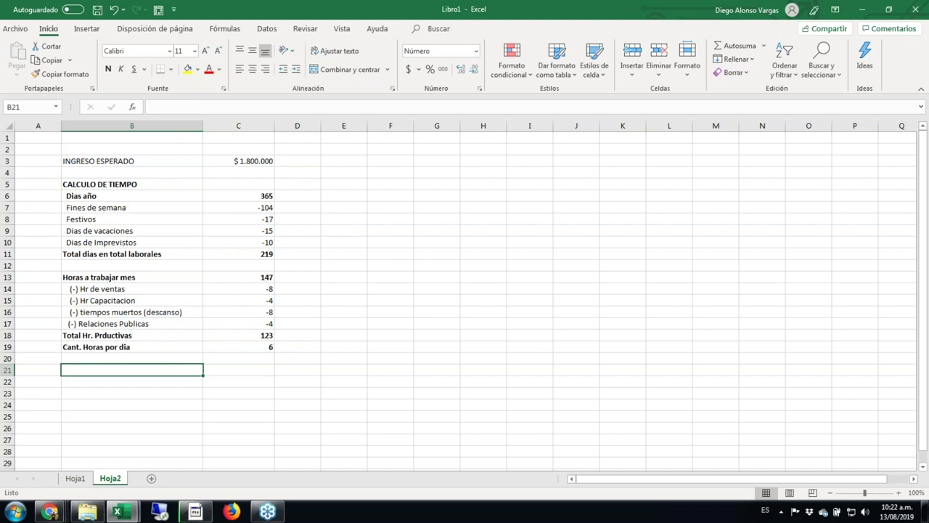
pyautogui.moveTo(205, 160); pyautogui.dragTo(229, 160)
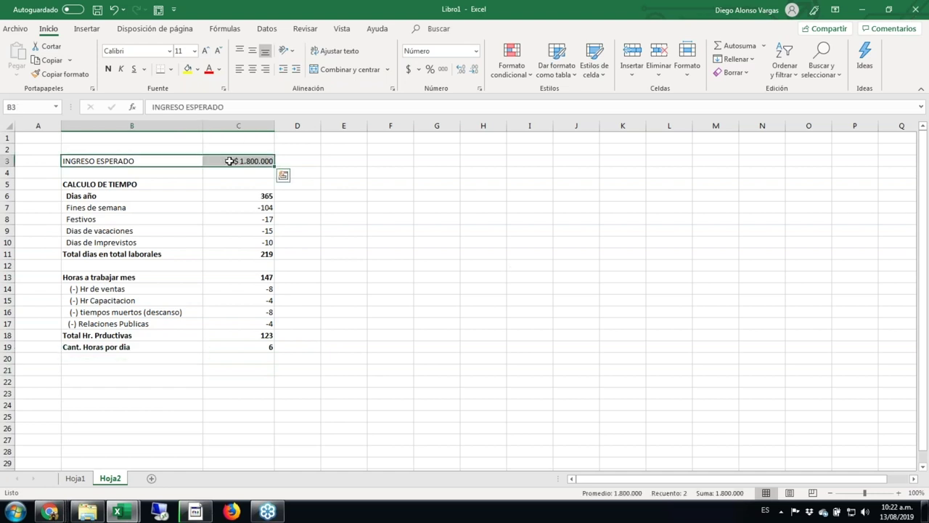
pyautogui.hotkey('ctrl', 'n')
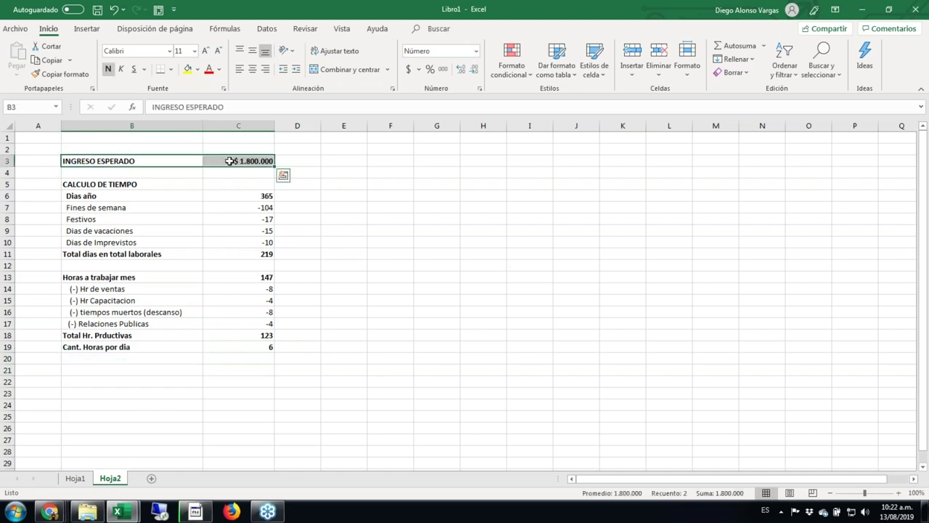
# - Enter the label Vr. De la Hora in B21, leaving row 20 blank
pyautogui.click(162, 373)
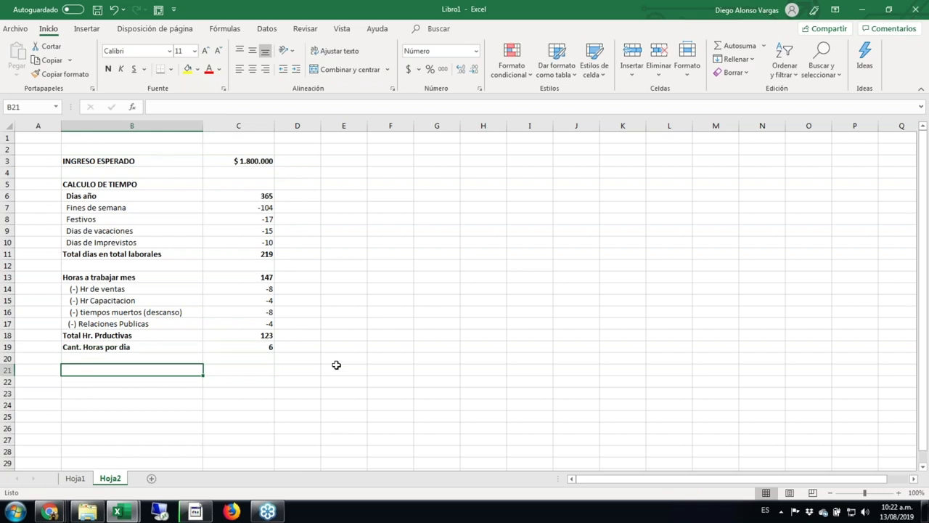
pyautogui.write('Vr. ')
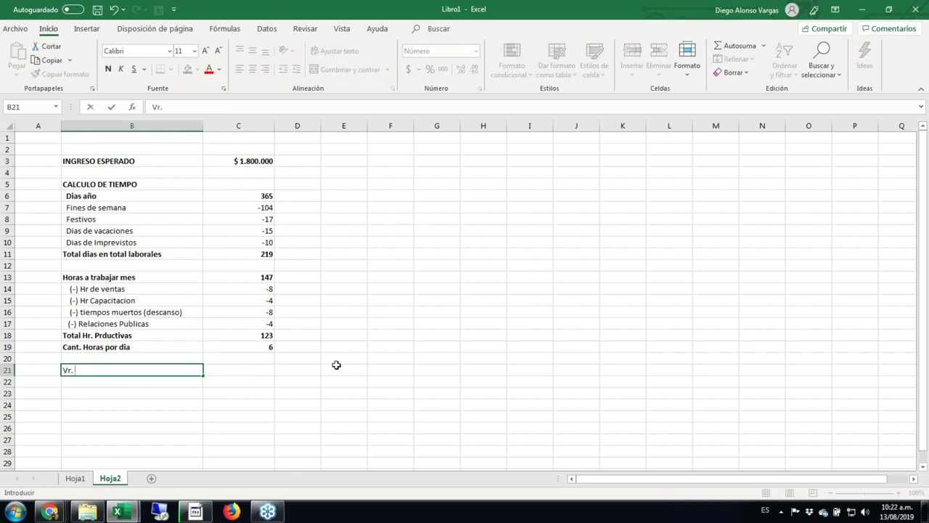
pyautogui.write('De la Hora')
pyautogui.press('Tab')
# - Calculate the hourly rate in C21 by dividing the expected income in C3 by the total productive hours in C18
pyautogui.write('+')
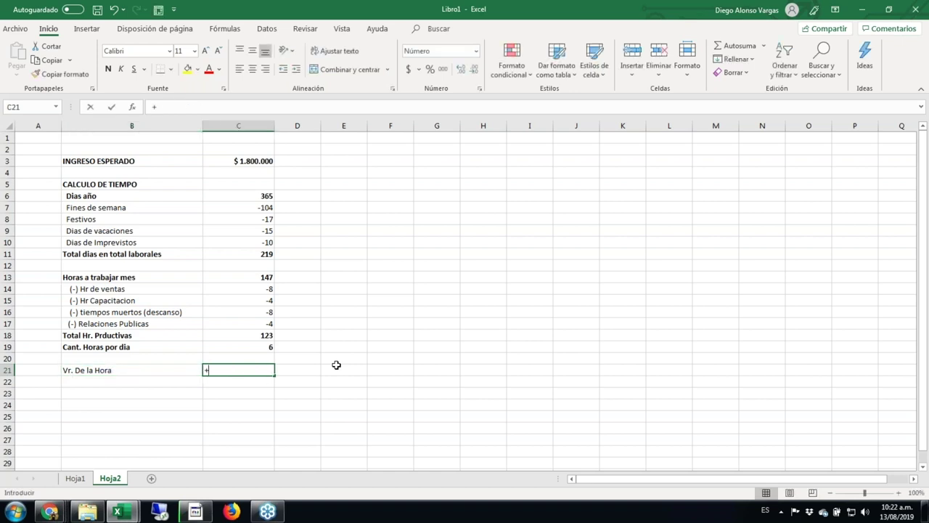
pyautogui.click(258, 160)
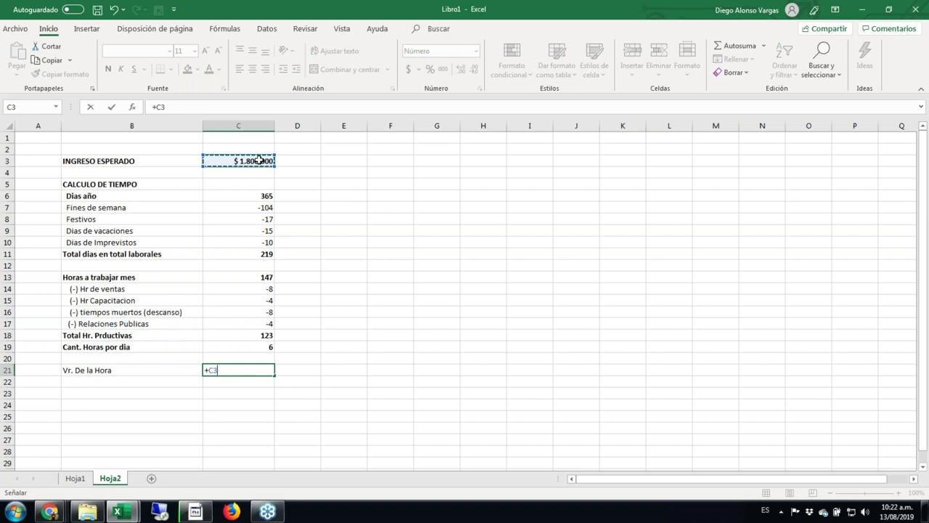
pyautogui.write('/')
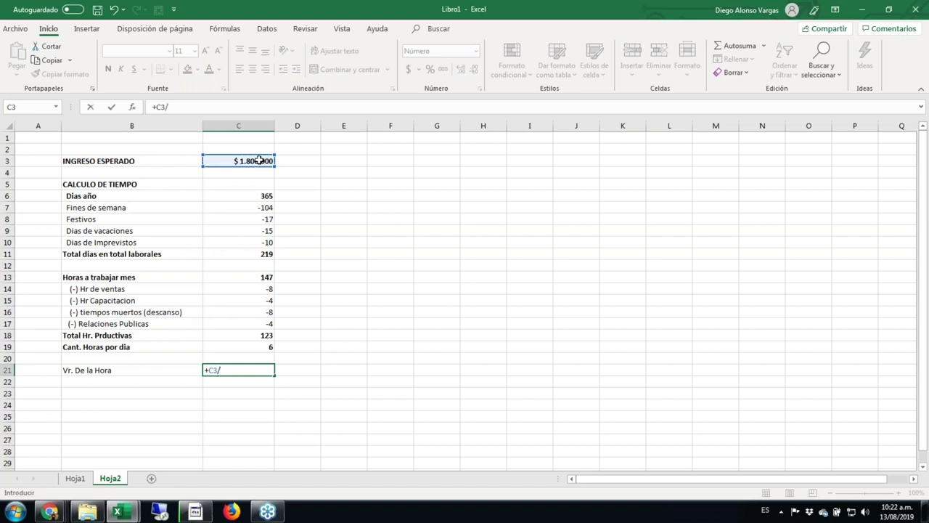
pyautogui.click(265, 334)
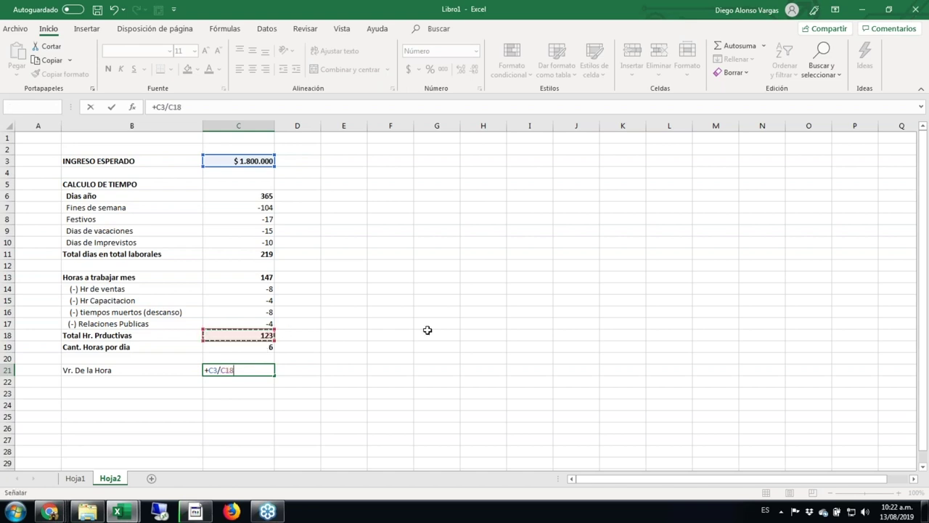
pyautogui.hotkey('ctrl', 'Return')
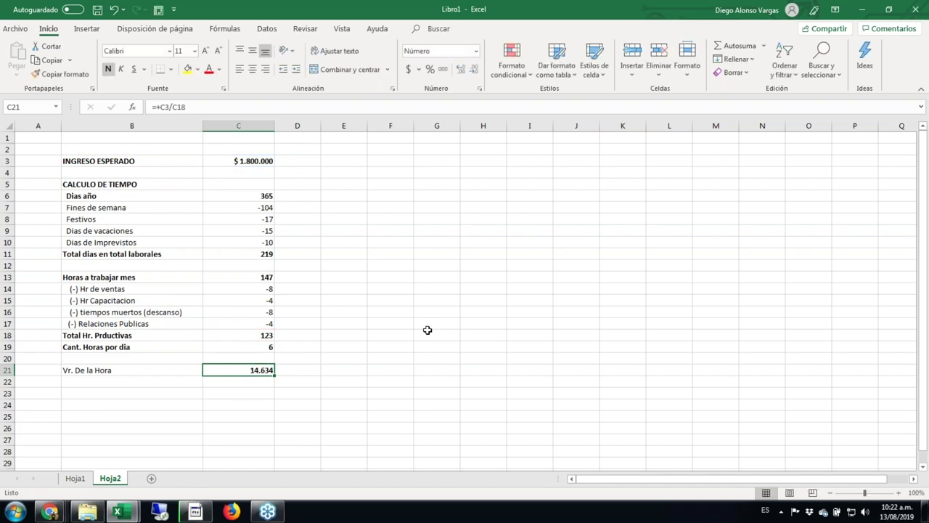
# - Make the Vr. De la Hora row B21:C21 bold, dismissing any windows opened by accident
pyautogui.hotkey('shift', 'Left')
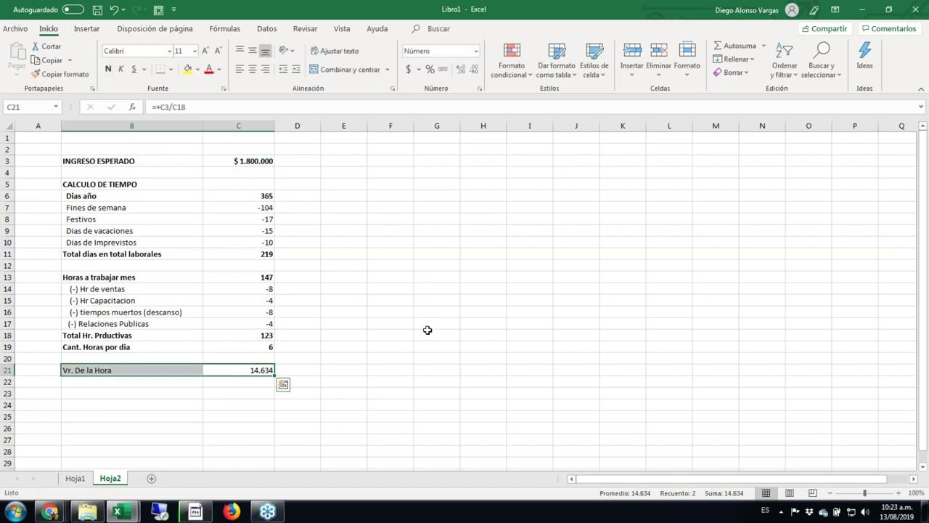
pyautogui.press('super')
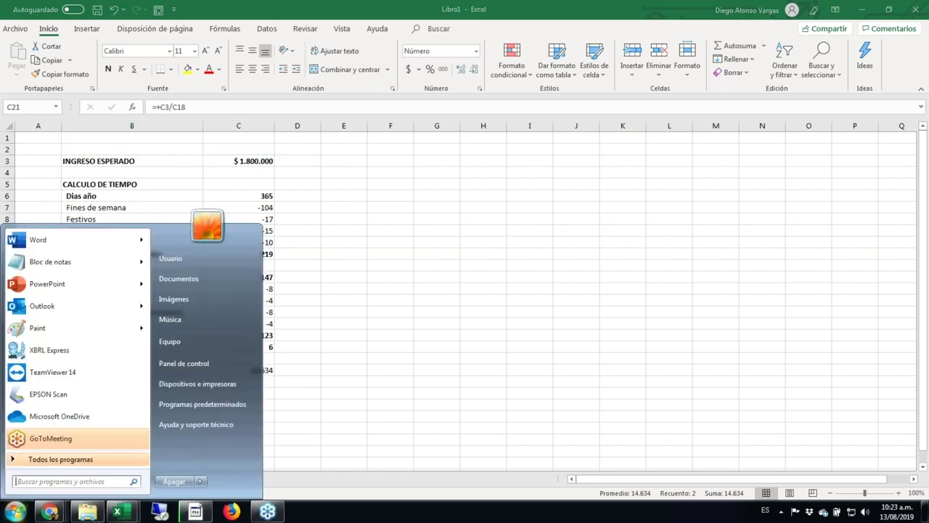
pyautogui.press('Escape')
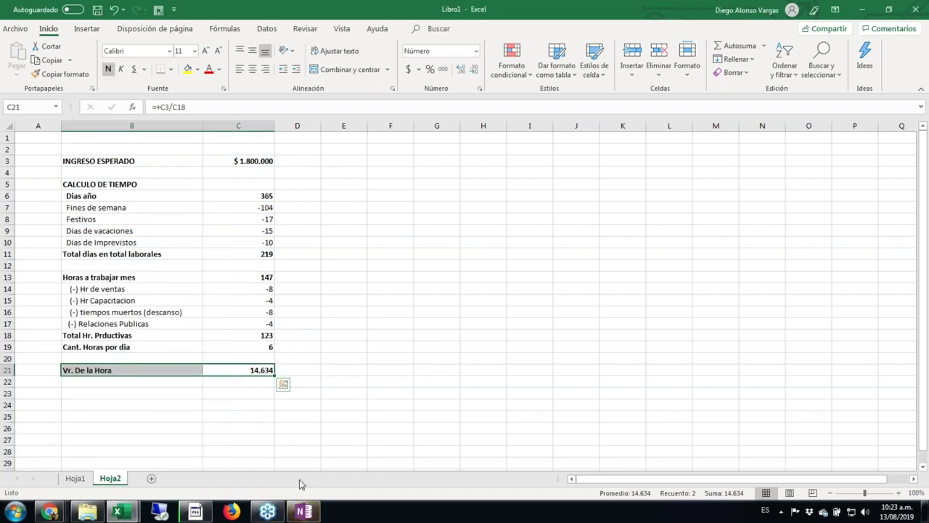
pyautogui.rightClick(303, 512)
pyautogui.click(301, 479)
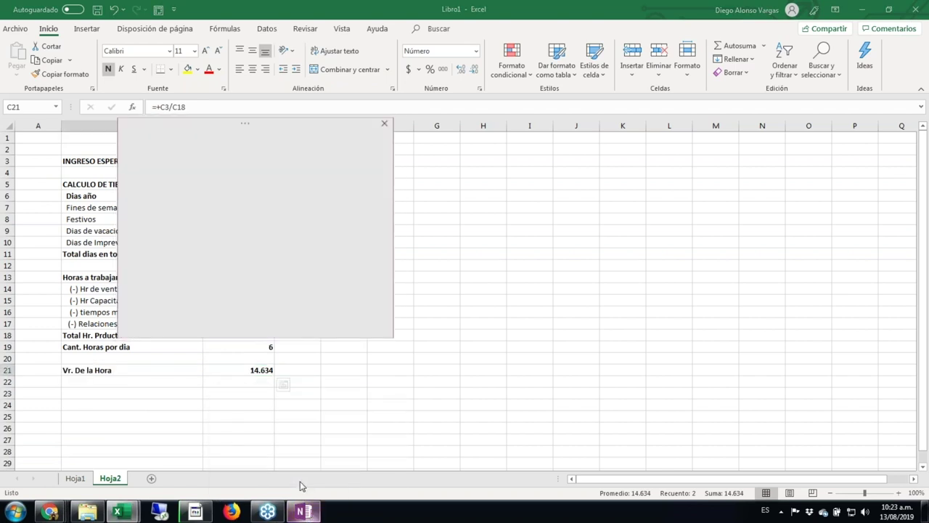
pyautogui.click(223, 374)
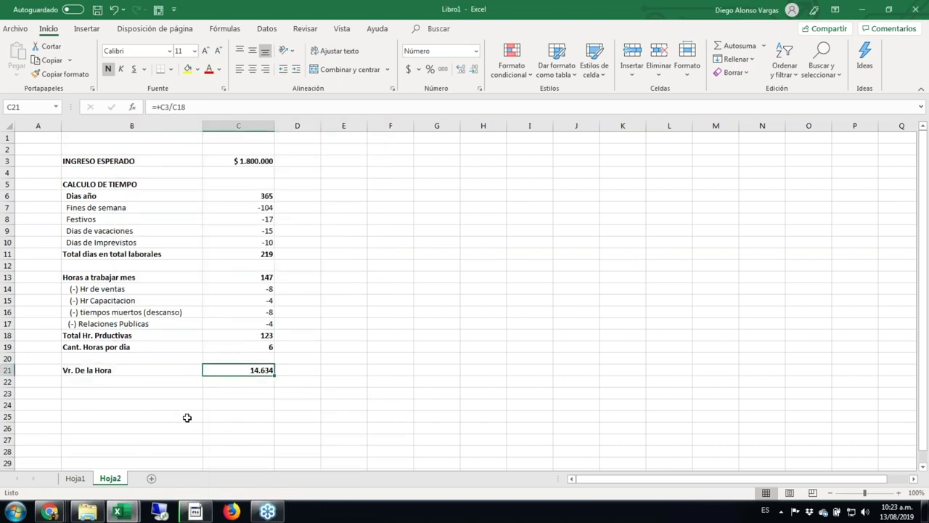
# - On Hoja1, link the Mano de obra price in D9 to the hourly rate in Hoja2 C21 and enter 3 as its RINDE
pyautogui.click(76, 478)
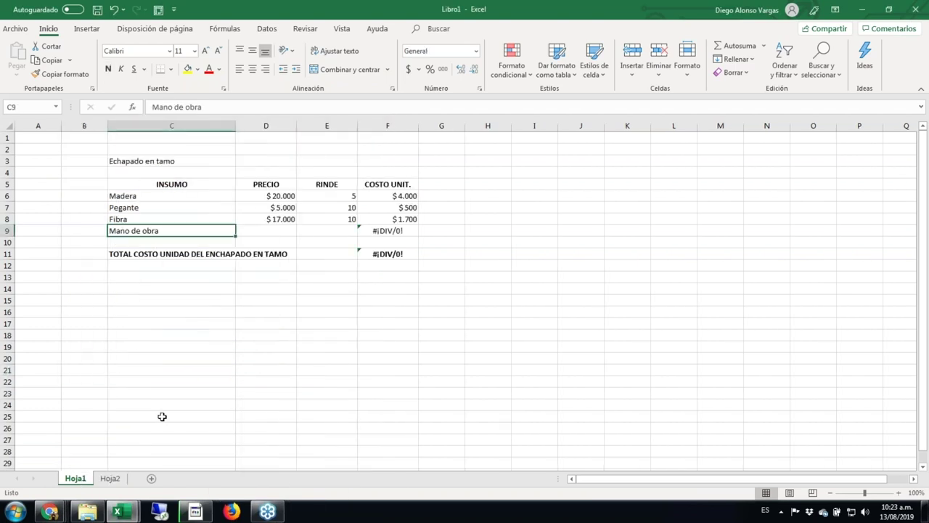
pyautogui.press('Right')
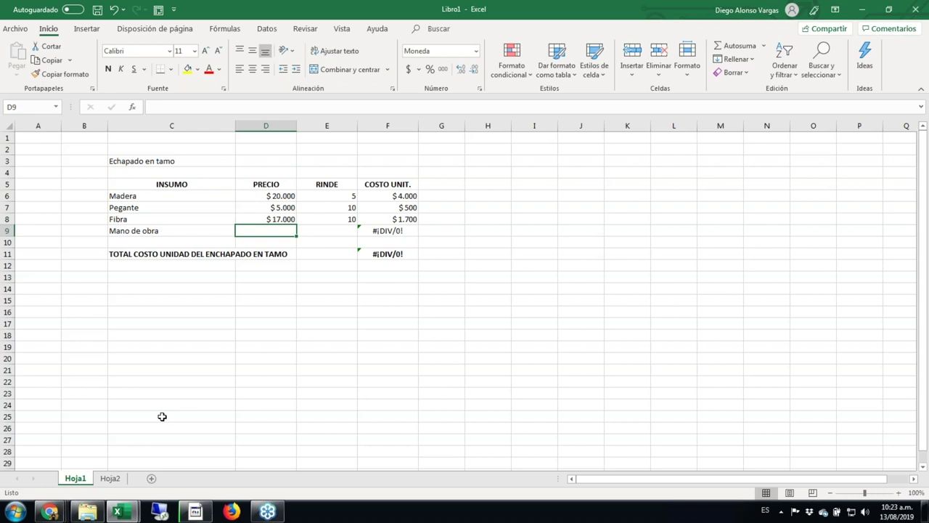
pyautogui.write('+')
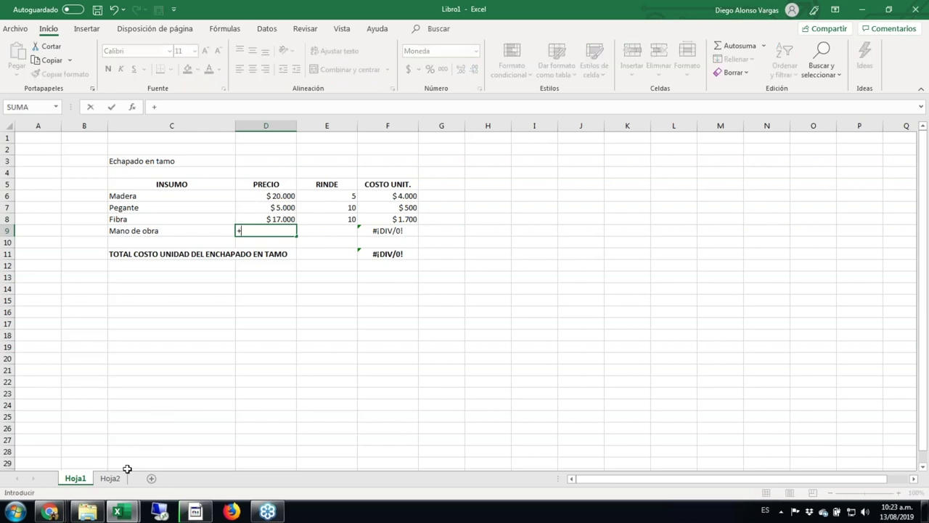
pyautogui.press('Escape')
pyautogui.write('=')
pyautogui.click(108, 480)
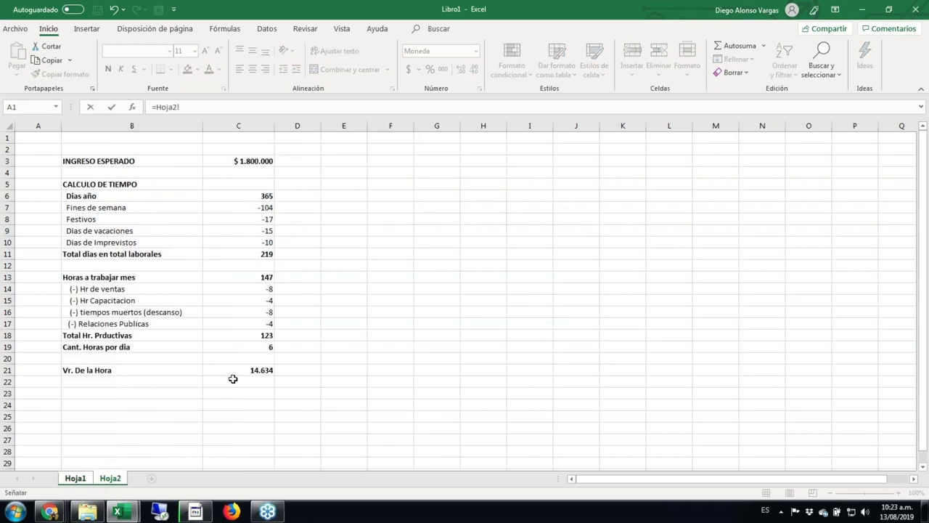
pyautogui.click(236, 370)
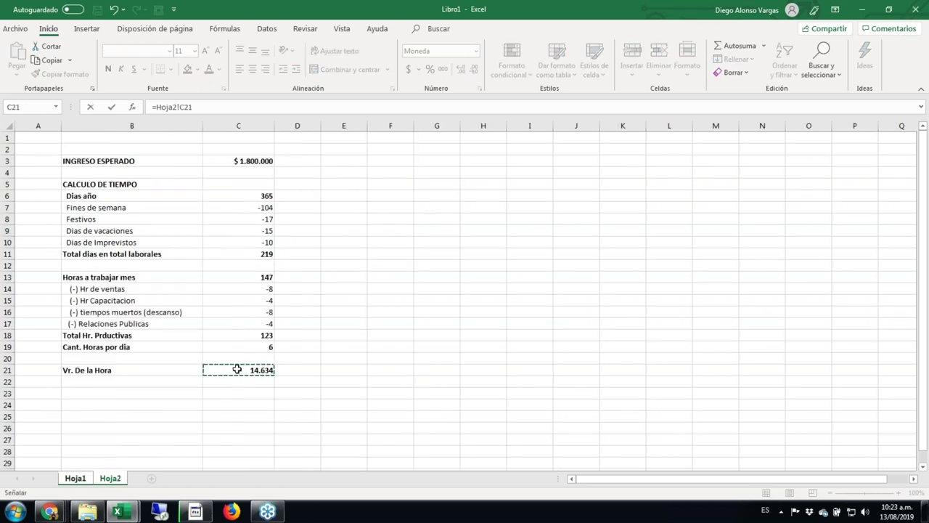
pyautogui.press('Return')
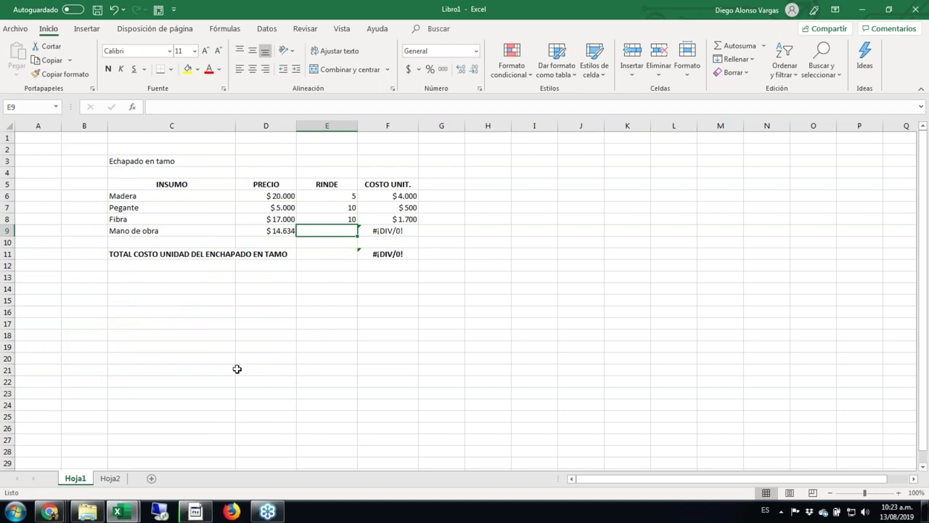
pyautogui.write('3')
pyautogui.press('Tab')
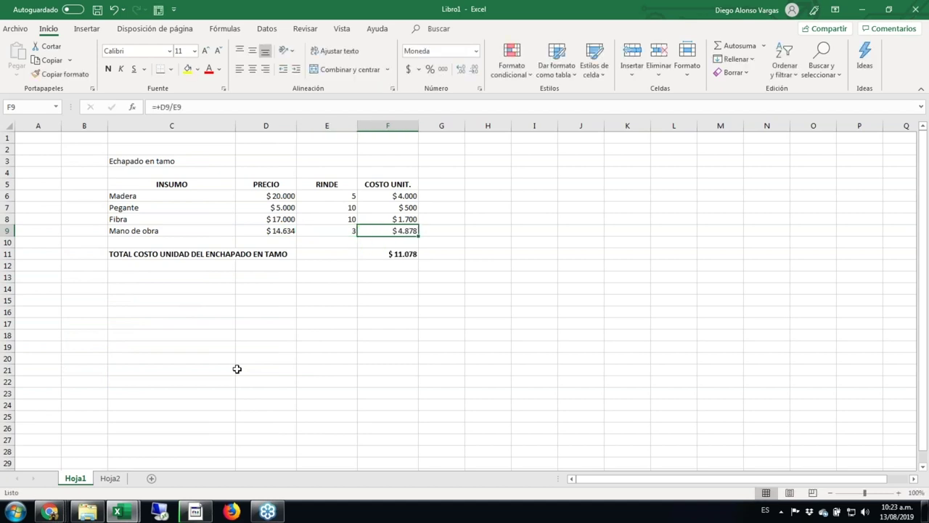
# - Replace the Mano de obra unit cost formula in F9 with the price multiplied by the hours, D9*E9
pyautogui.press('Left')
pyautogui.press('Right')
pyautogui.write('+')
pyautogui.press('Left')
pyautogui.press('Left')
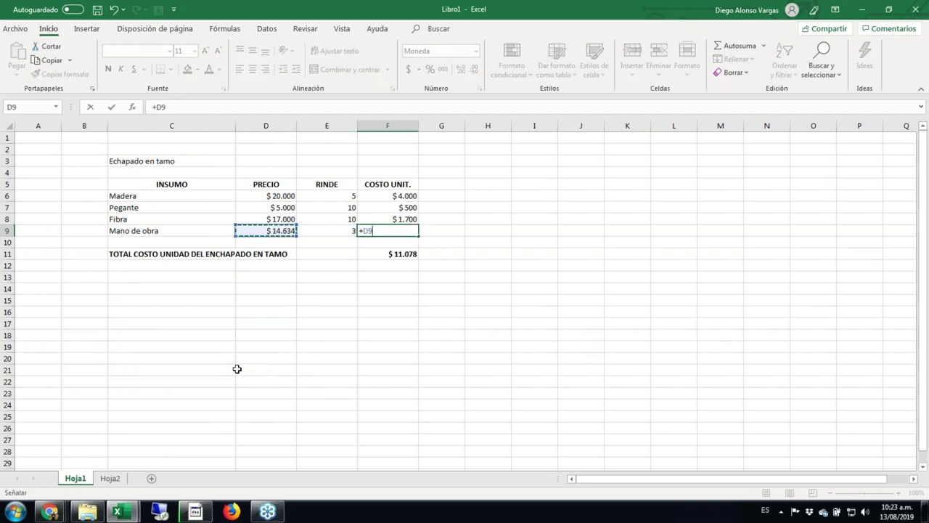
pyautogui.write('*')
pyautogui.press('Left')
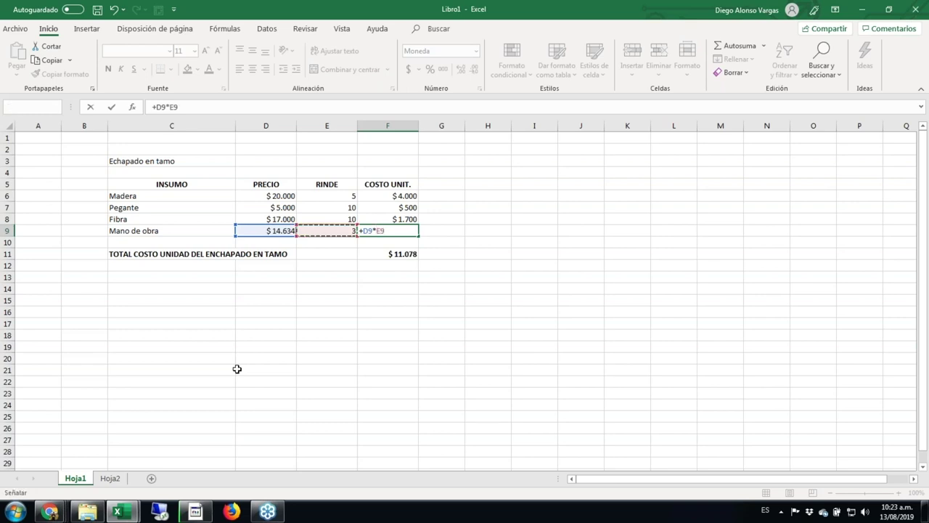
pyautogui.press('Return')
# - Give the total unit cost cell F11 a single top border and a double bottom border
pyautogui.press('Down')
pyautogui.press('Down')
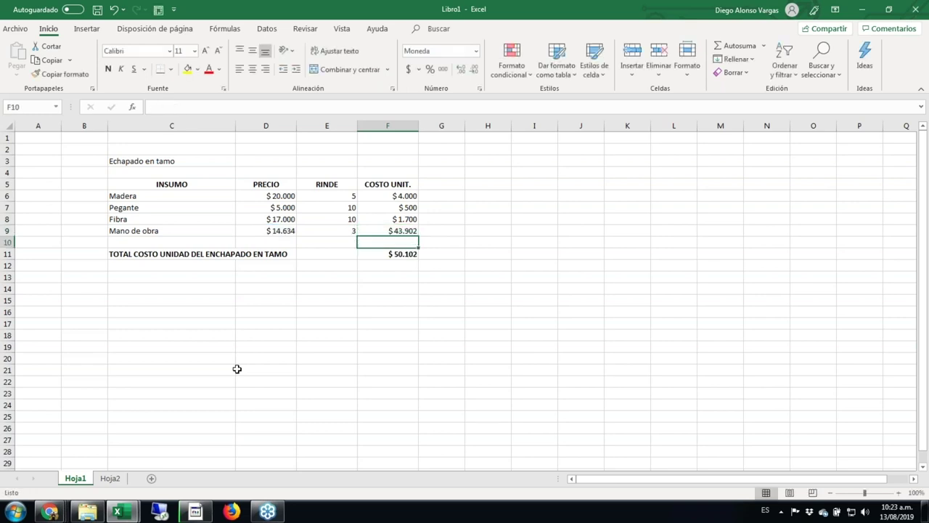
pyautogui.hotkey('ctrl', '1')
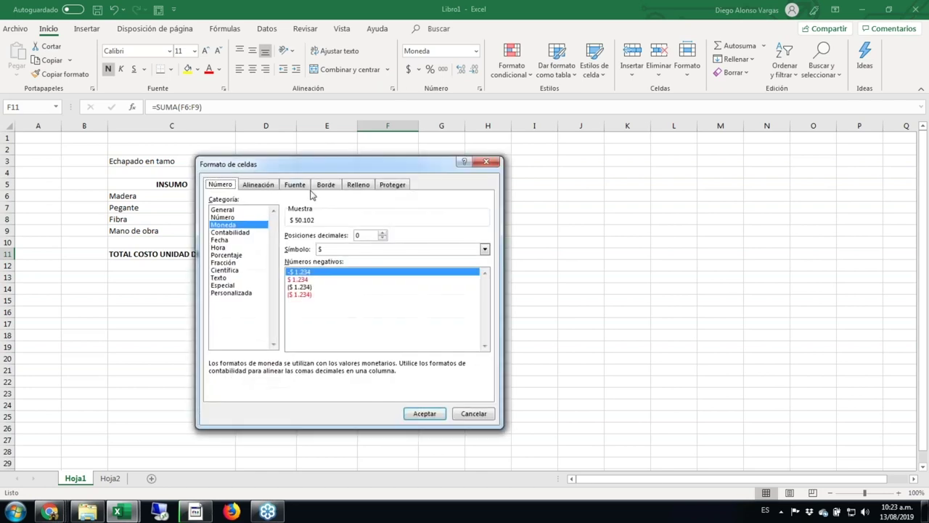
pyautogui.click(295, 184)
pyautogui.click(326, 186)
pyautogui.click(269, 259)
pyautogui.click(310, 261)
pyautogui.click(270, 277)
pyautogui.click(310, 304)
pyautogui.click(425, 414)
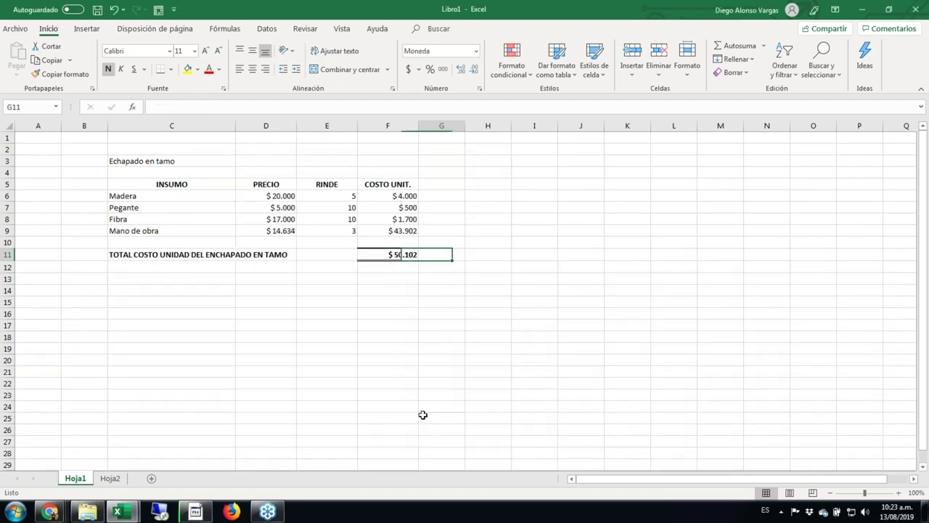
pyautogui.press('Down')
pyautogui.press('Down')
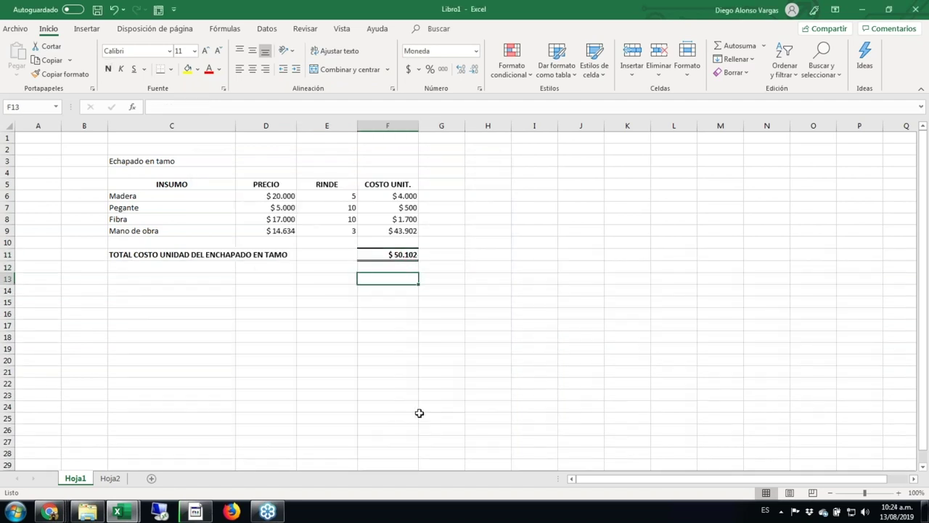
pyautogui.press('Up')
pyautogui.press('Up')
pyautogui.press('Up')
pyautogui.press('Down')
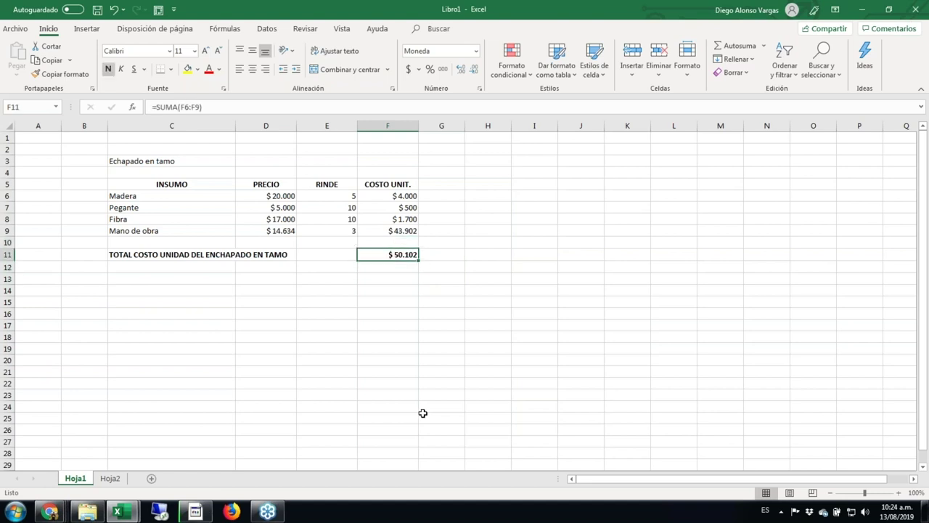